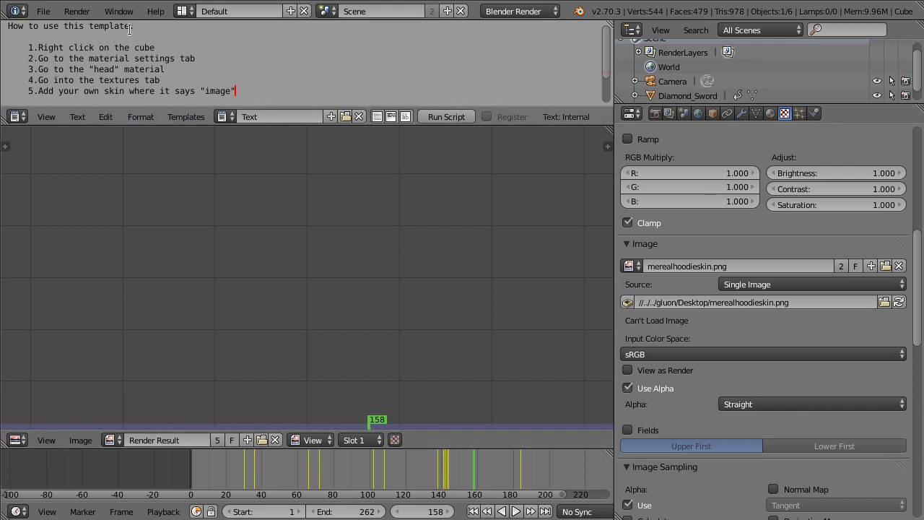
# - Shrink the text area to a single line and turn the image area beneath it into a 3D view
pyautogui.moveTo(342, 125); pyautogui.dragTo(310, 125)
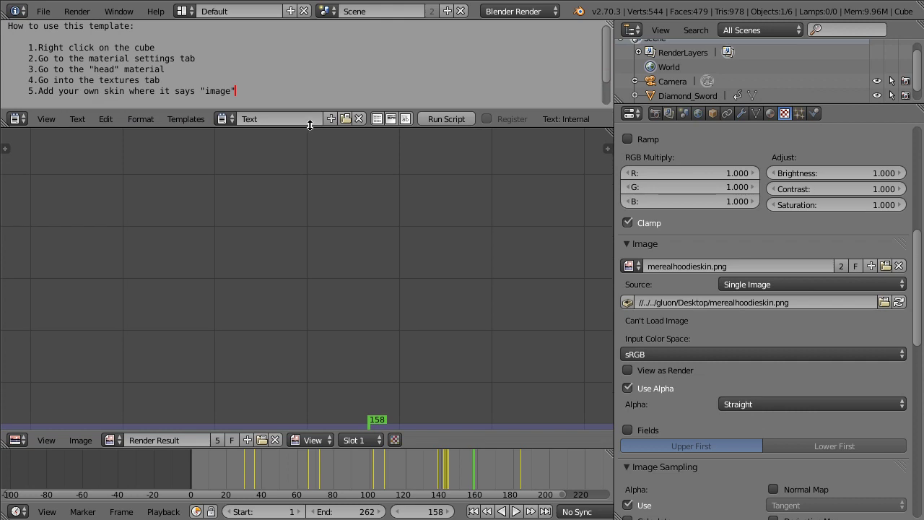
pyautogui.moveTo(309, 126); pyautogui.dragTo(303, 44)
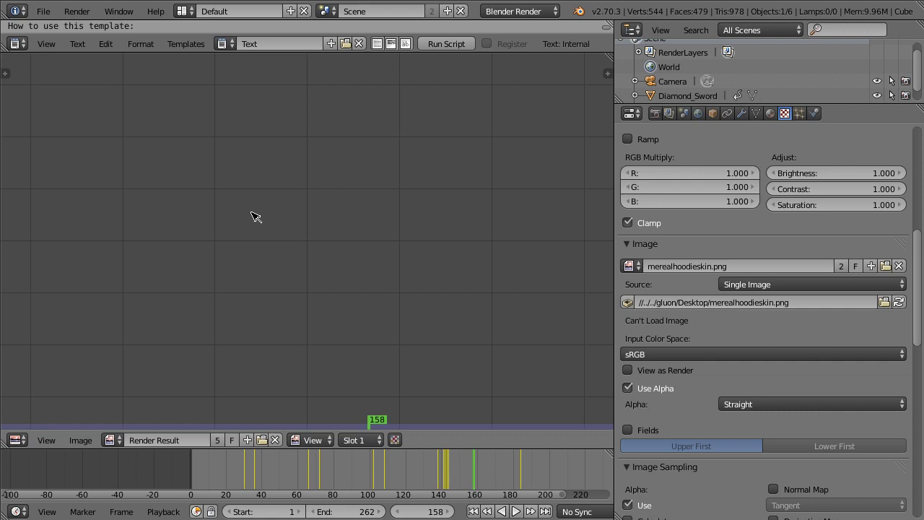
pyautogui.hotkey('shift', 'F5')
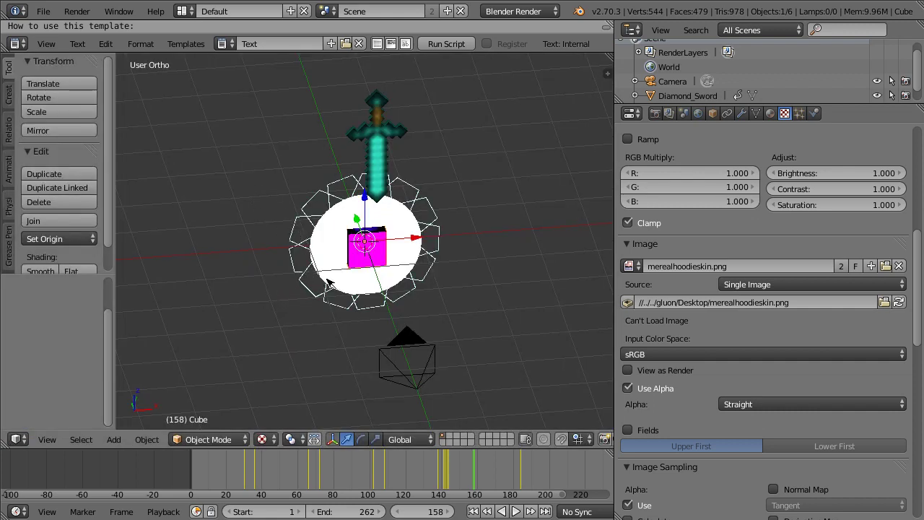
pyautogui.moveTo(331, 283); pyautogui.dragTo(451, 259, button='middle')
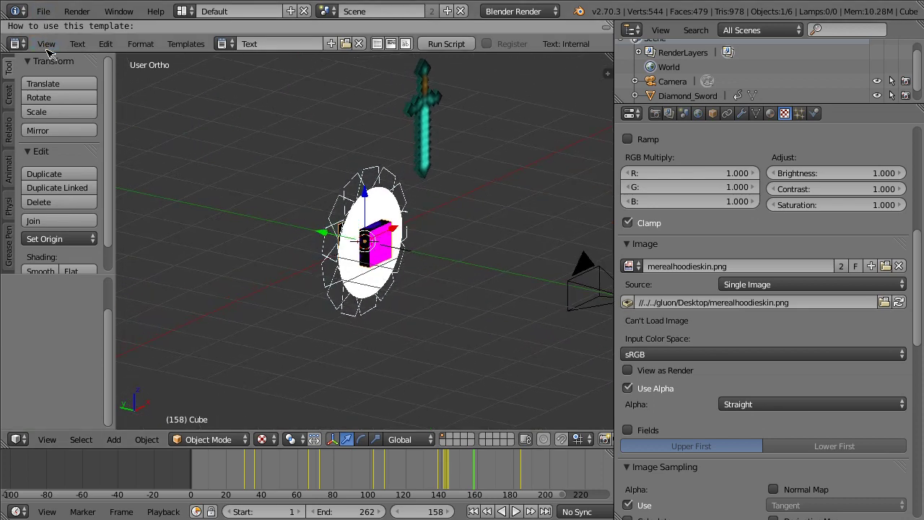
# - Find the 3D View: Screencast Keys add-on in the user preferences, enable it and close the preferences
pyautogui.click(42, 12)
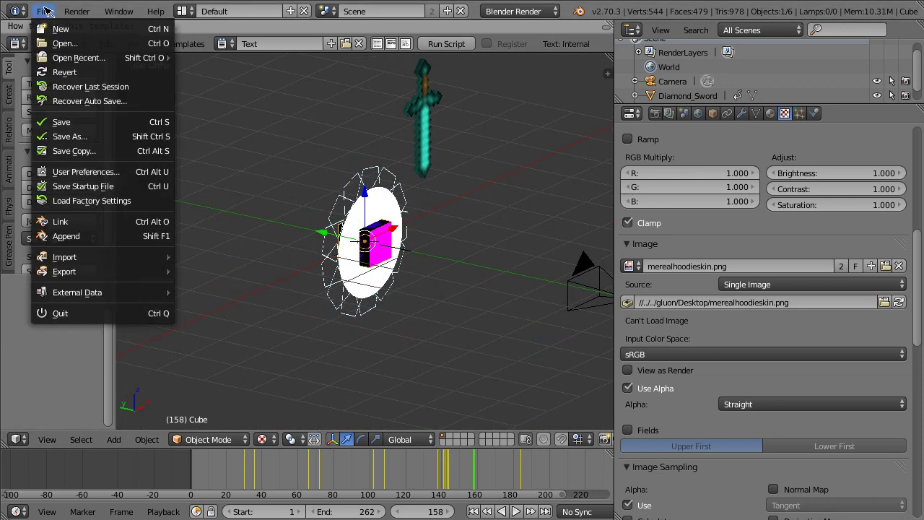
pyautogui.click(116, 172)
pyautogui.click(409, 219)
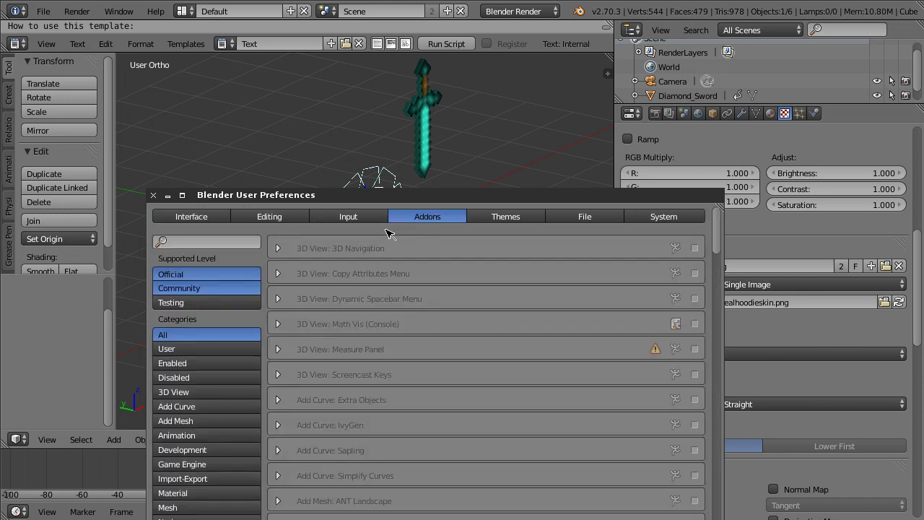
pyautogui.click(190, 242)
pyautogui.write('scr')
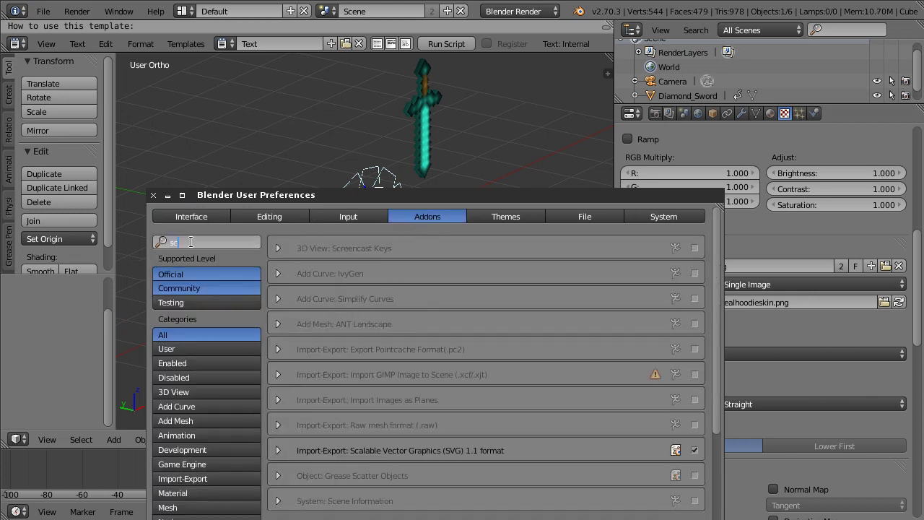
pyautogui.click(695, 248)
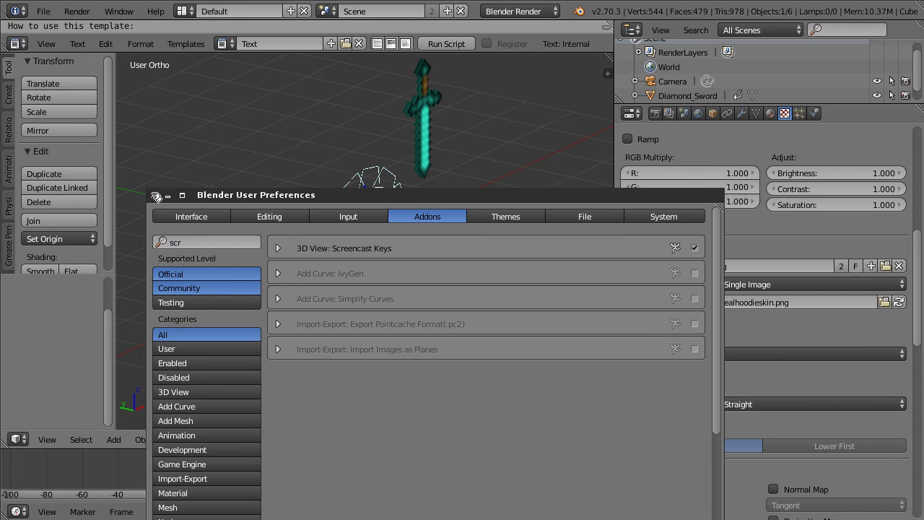
pyautogui.click(155, 196)
# - Start the Screencast Keys display in the 3D view and hide the properties sidebar again
pyautogui.press('n')
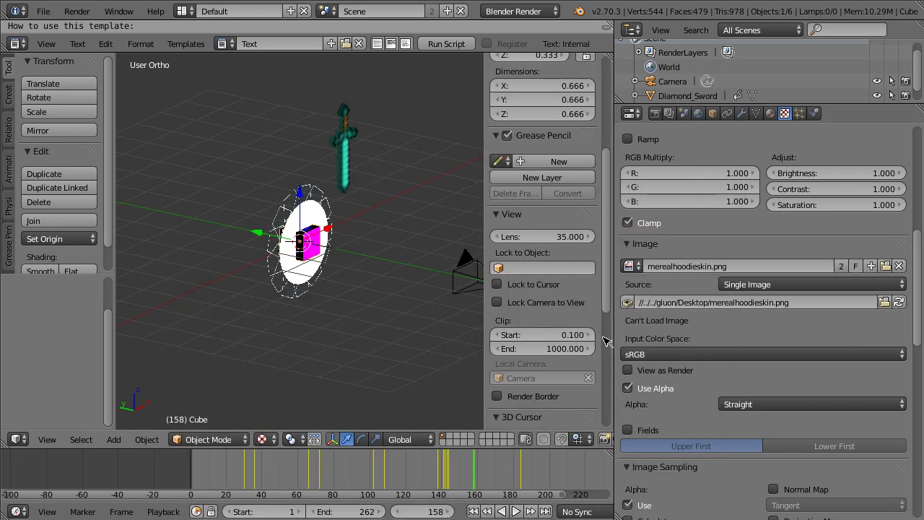
pyautogui.scroll(-12, 569, 355)
pyautogui.click(540, 418)
pyautogui.press('n')
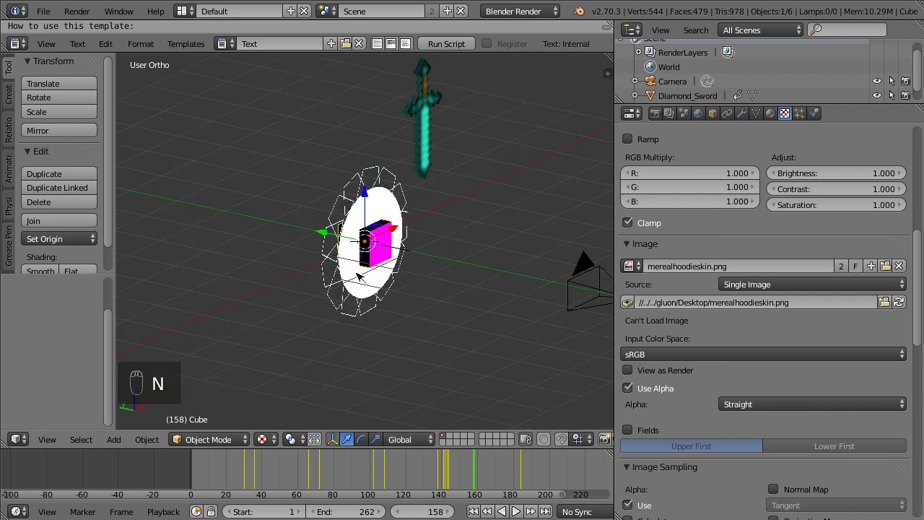
# - Select the cube at the centre of the disc in the 3D view
pyautogui.moveTo(404, 251); pyautogui.dragTo(238, 223, button='middle')
pyautogui.scroll(5, 326, 243)
pyautogui.rightClick(396, 126)
pyautogui.moveTo(401, 131); pyautogui.dragTo(401, 229, button='middle')
pyautogui.rightClick(495, 159)
pyautogui.rightClick(339, 250)
# - Switch the viewport to Rendered shading and examine the textured faces of the cube from several sides
pyautogui.click(266, 439)
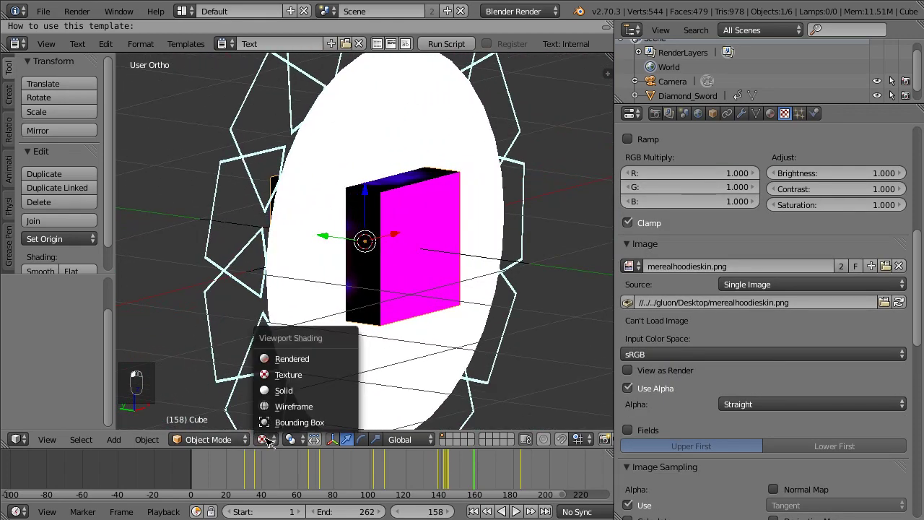
pyautogui.click(289, 356)
pyautogui.moveTo(443, 219); pyautogui.dragTo(481, 231, button='middle')
pyautogui.moveTo(412, 216); pyautogui.dragTo(349, 262, button='middle')
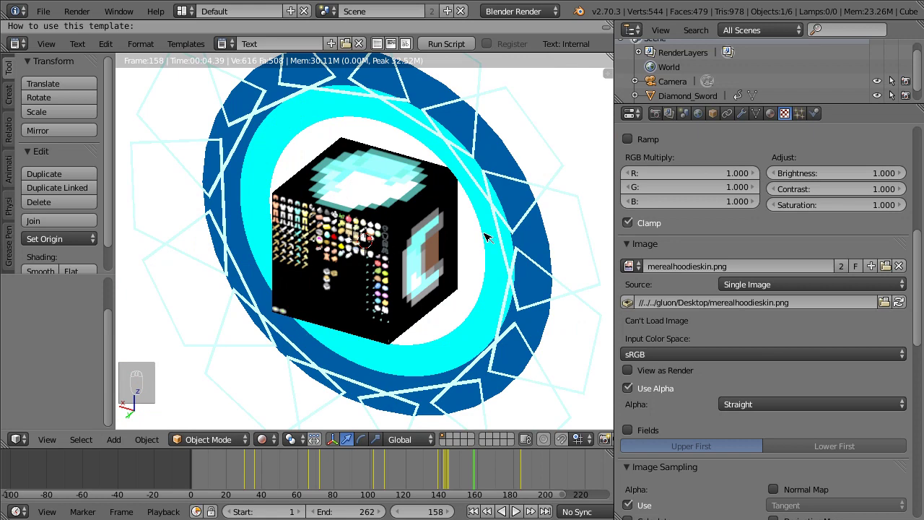
pyautogui.moveTo(485, 237); pyautogui.dragTo(363, 237, button='middle')
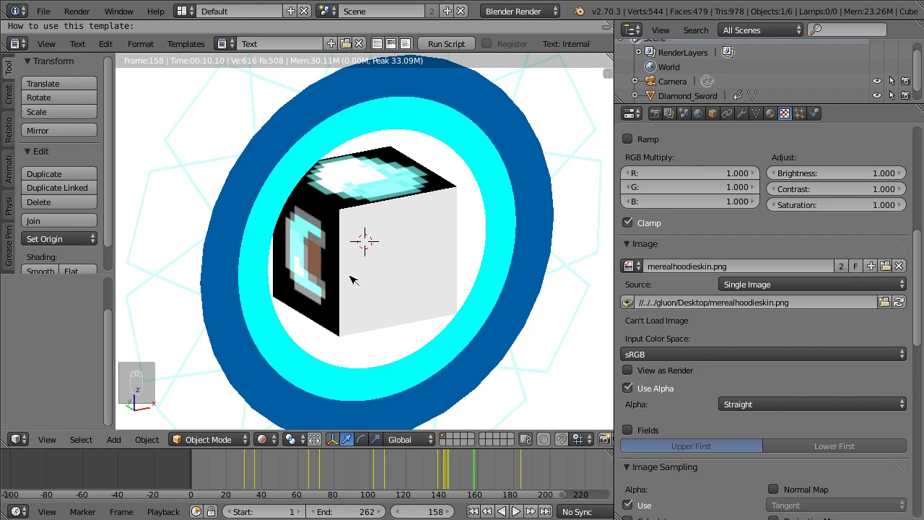
# - Return the viewport to Solid shading
pyautogui.click(269, 440)
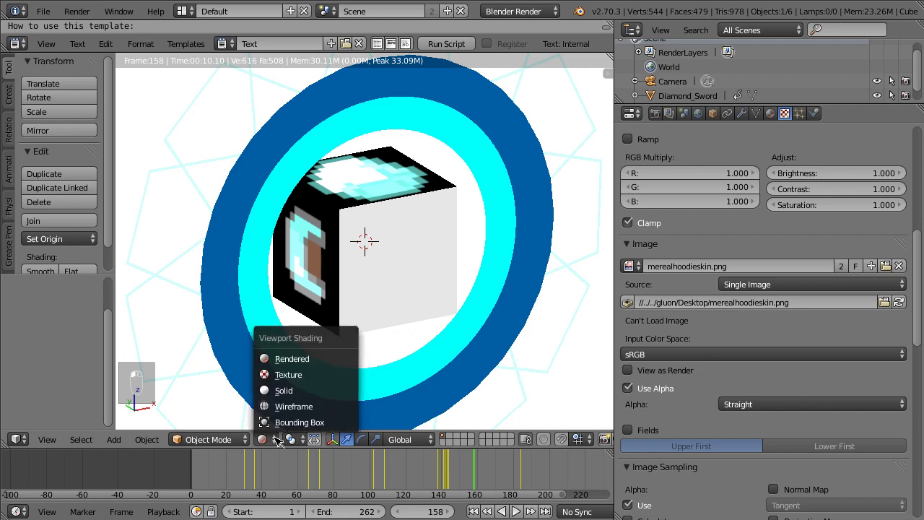
pyautogui.click(290, 392)
pyautogui.moveTo(367, 184)
pyautogui.mouseDown(button='middle')
pyautogui.moveTo(505, 206)
pyautogui.moveTo(563, 195)
pyautogui.mouseUp(button='middle')
# - Open the cube's material settings, select the items.001 material and set its preview to a flat plane
pyautogui.click(771, 113)
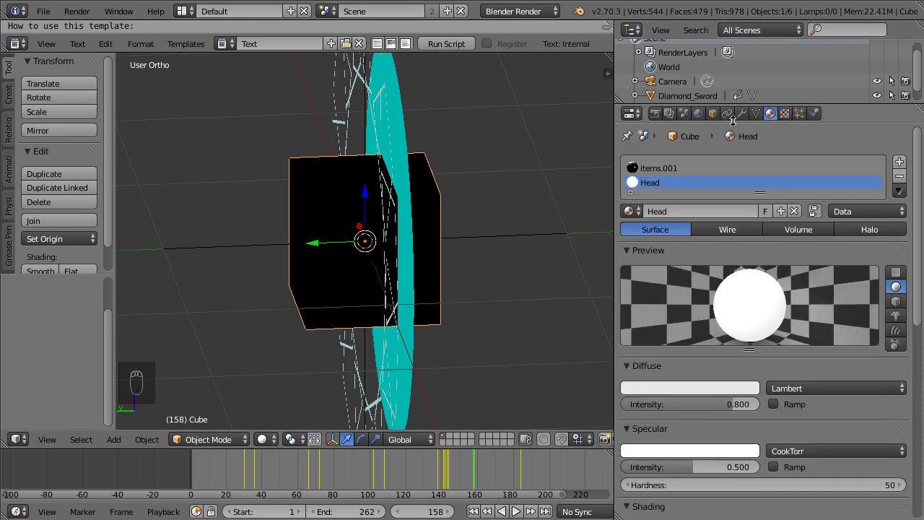
pyautogui.click(785, 114)
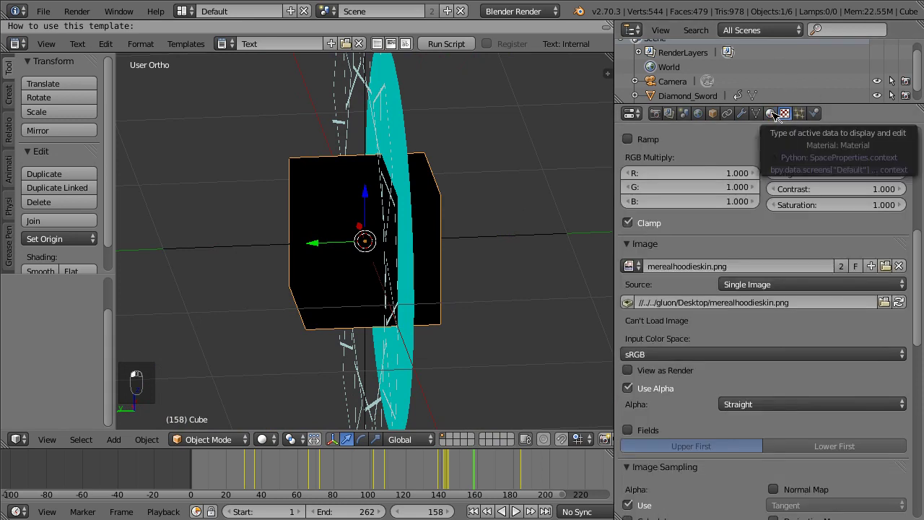
pyautogui.click(770, 114)
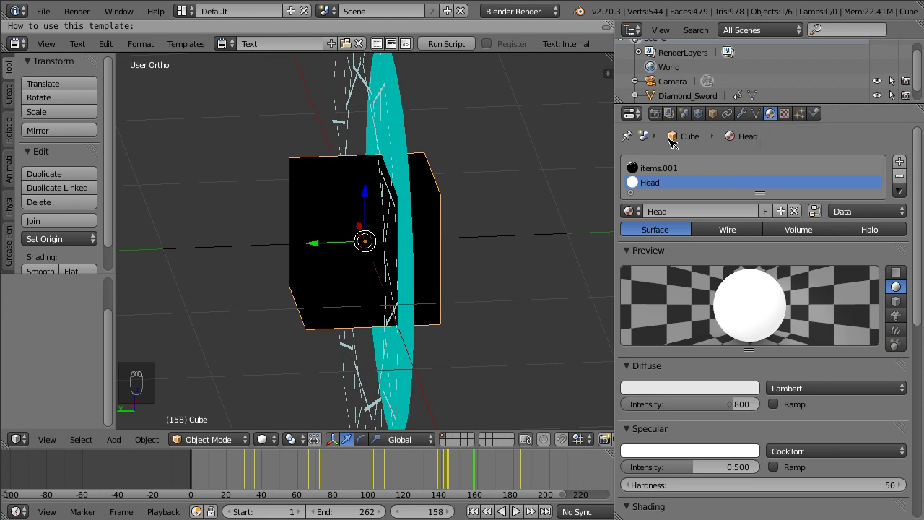
pyautogui.click(673, 168)
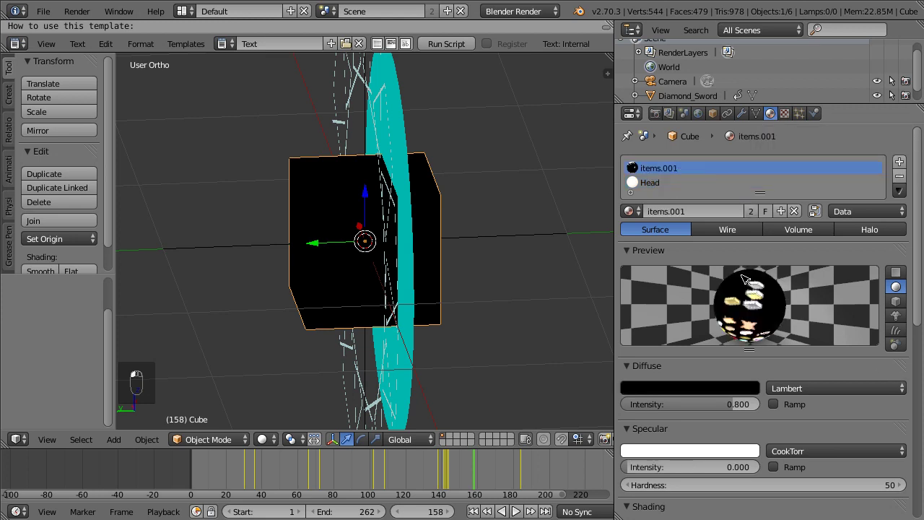
pyautogui.click(895, 272)
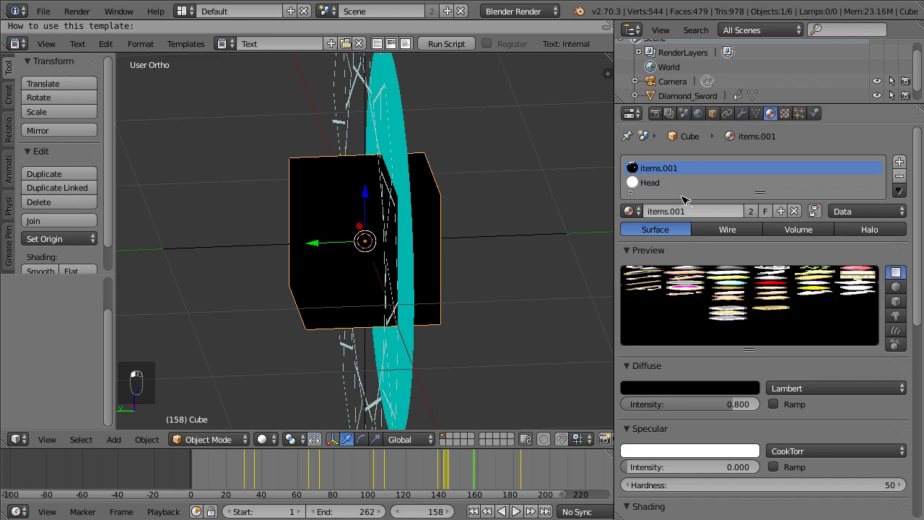
# - Show the scene in Rendered shading again and inspect the item textures on the cube's faces
pyautogui.moveTo(339, 230); pyautogui.dragTo(409, 145, button='middle')
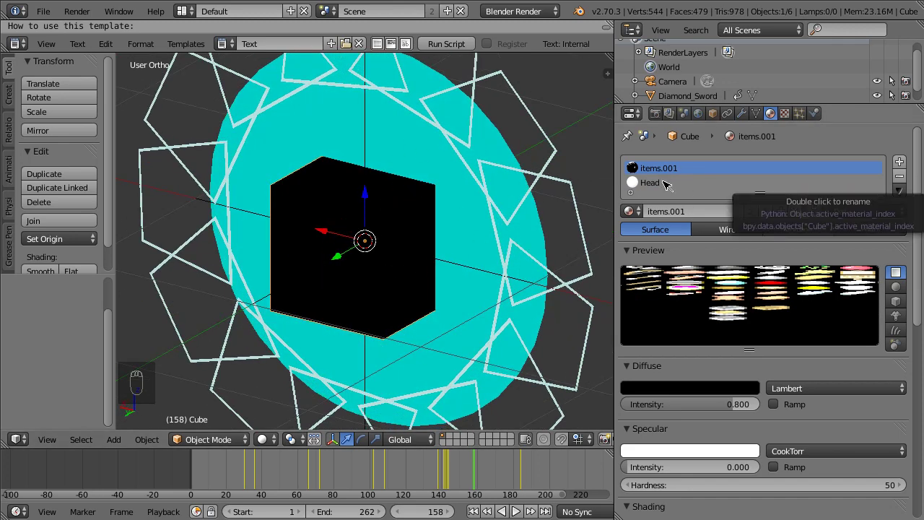
pyautogui.click(262, 439)
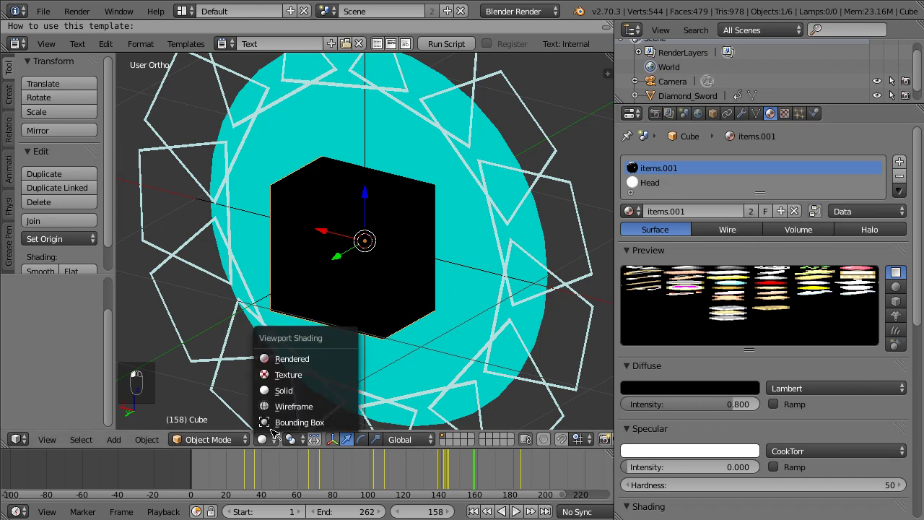
pyautogui.click(293, 357)
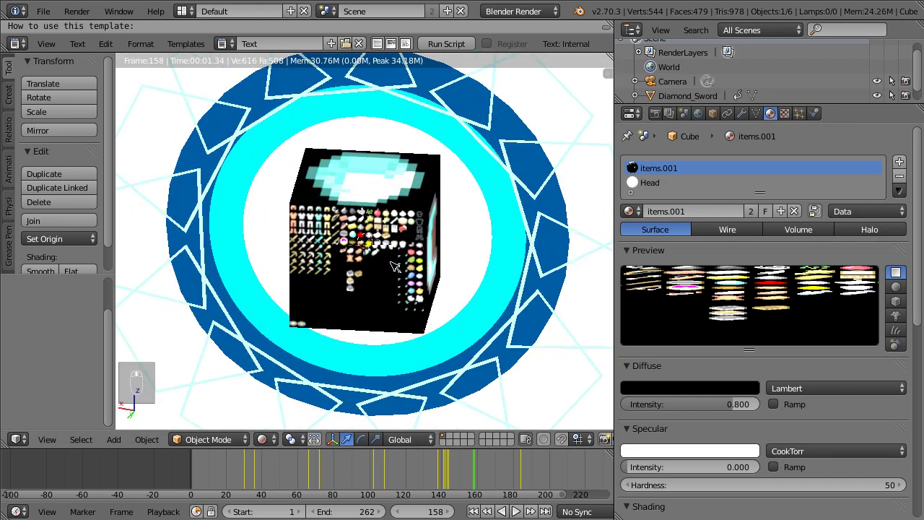
pyautogui.moveTo(508, 120); pyautogui.dragTo(517, 142, button='middle')
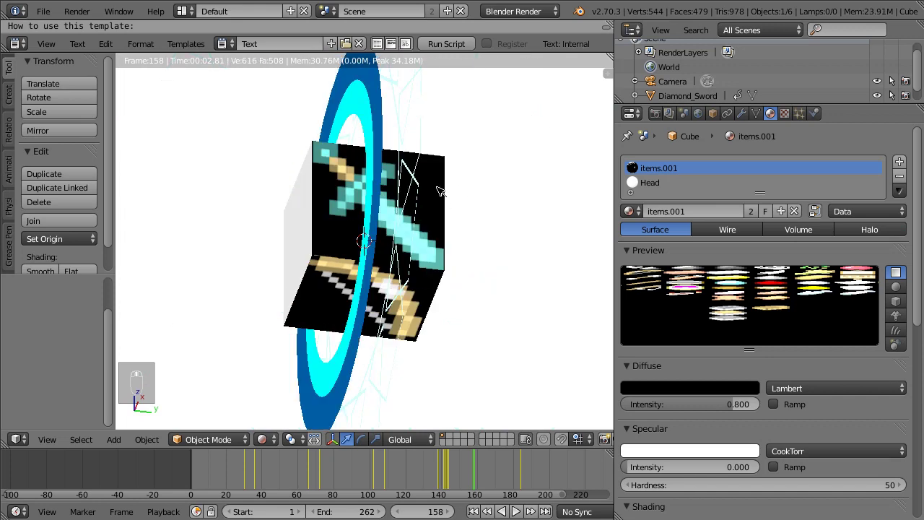
pyautogui.moveTo(437, 176); pyautogui.dragTo(462, 173, button='middle')
# - Select the cube's Head material and put the viewport back to Solid shading, facing the cube's blank side
pyautogui.click(658, 184)
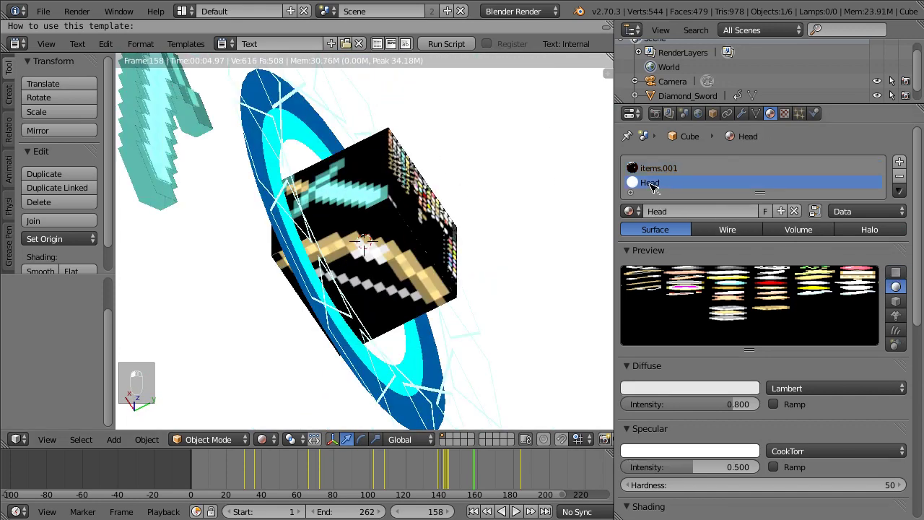
pyautogui.click(262, 439)
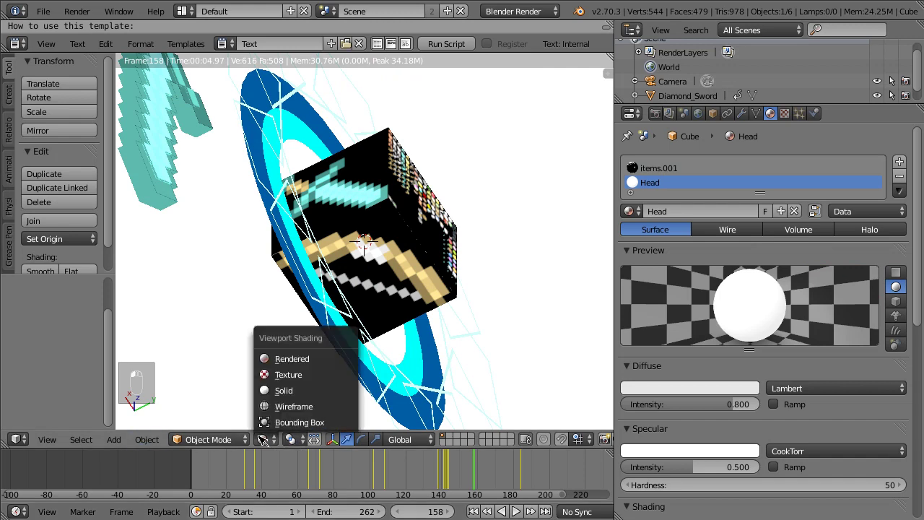
pyautogui.click(304, 391)
pyautogui.moveTo(305, 392)
pyautogui.mouseDown(button='middle')
pyautogui.moveTo(553, 347)
pyautogui.moveTo(516, 376)
pyautogui.mouseUp(button='middle')
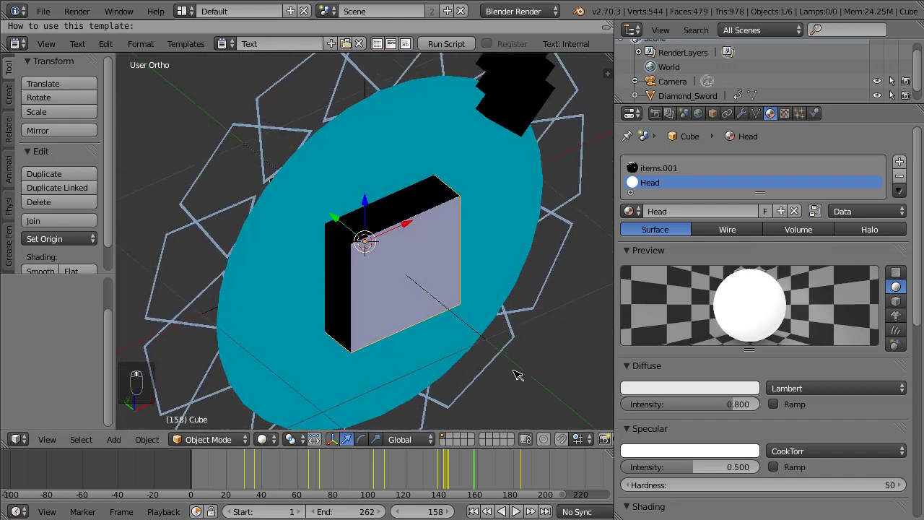
# - Open the texture settings of the Head material and look through the Texture.001 options down to its image
pyautogui.click(785, 114)
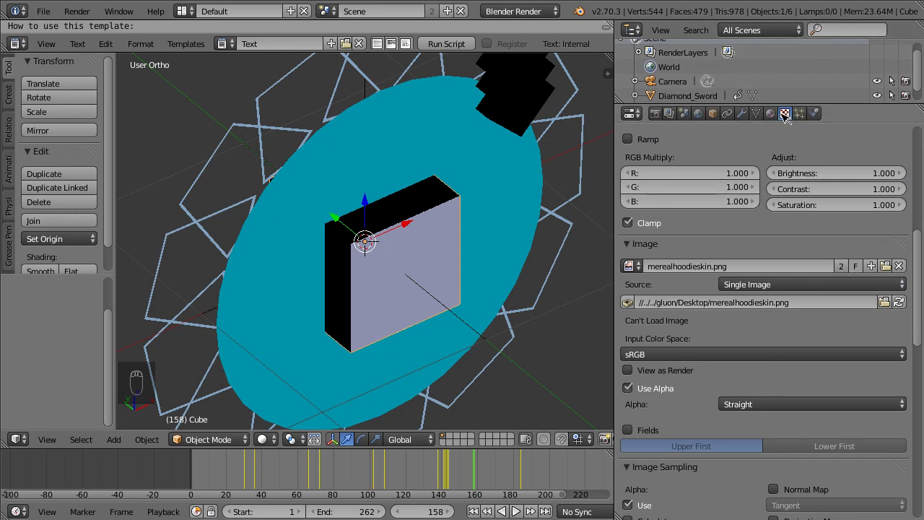
pyautogui.scroll(10, 765, 249)
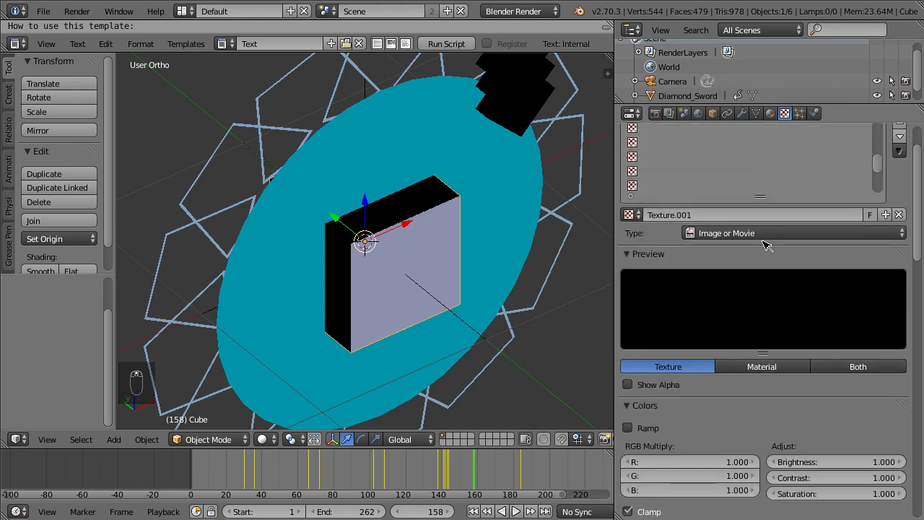
pyautogui.scroll(3, 767, 246)
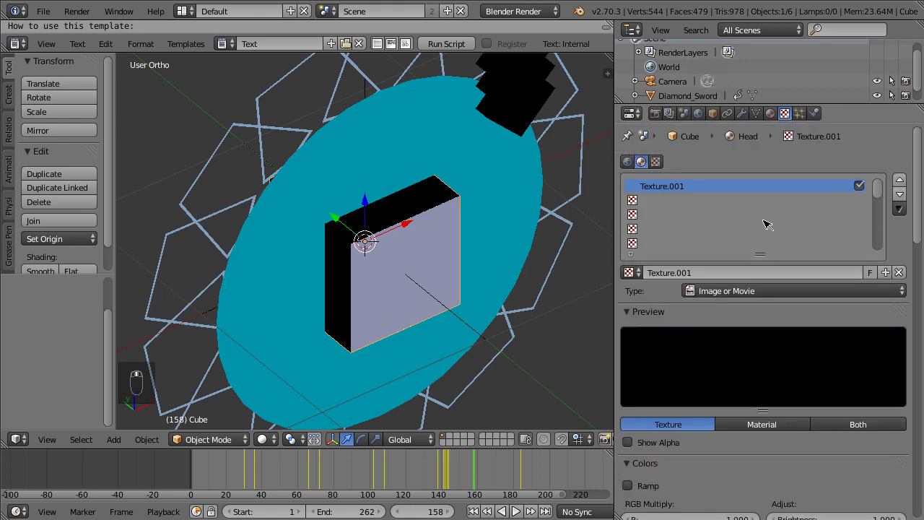
pyautogui.scroll(-10, 767, 225)
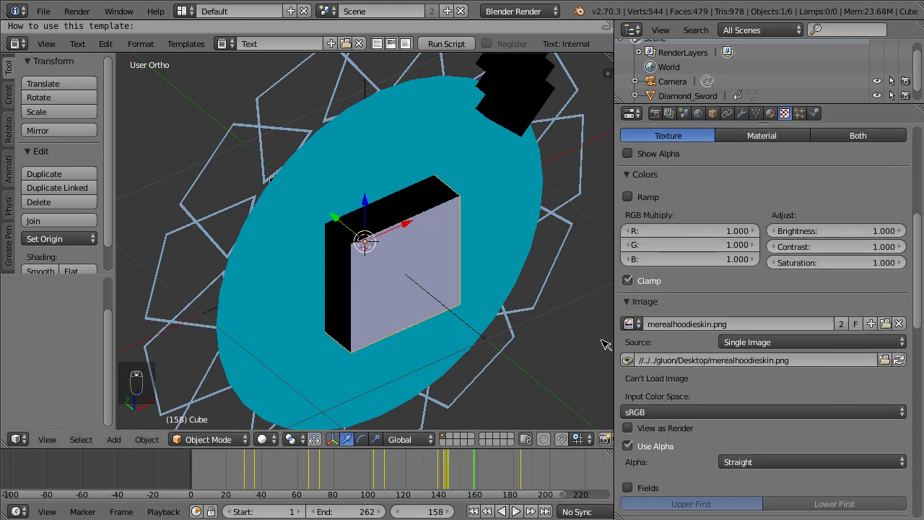
# - Collapse the Colors, Image Sampling, Image Mapping, Mapping and Influence sections of Texture.001, leaving only Image expanded
pyautogui.click(641, 302)
pyautogui.click(641, 302)
pyautogui.click(641, 302)
pyautogui.click(641, 302)
pyautogui.click(641, 301)
pyautogui.click(649, 176)
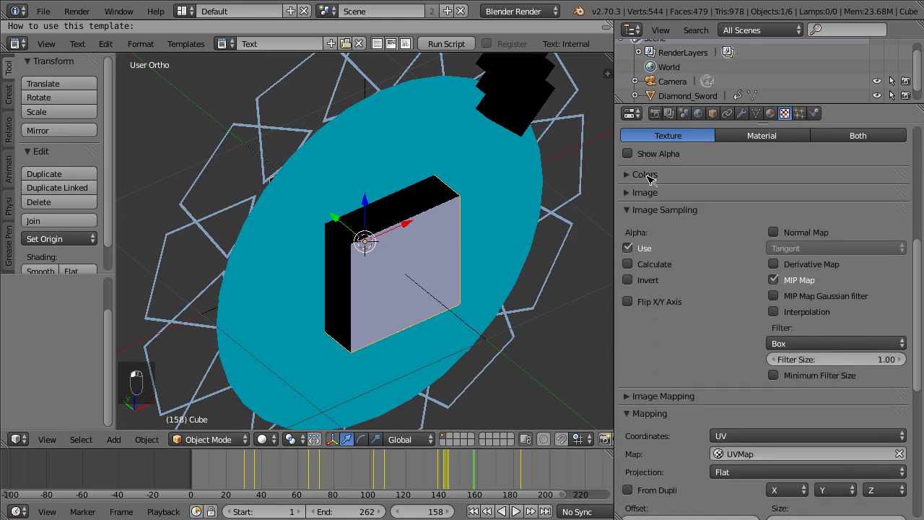
pyautogui.click(641, 209)
pyautogui.click(642, 226)
pyautogui.click(640, 226)
pyautogui.click(641, 244)
pyautogui.click(643, 261)
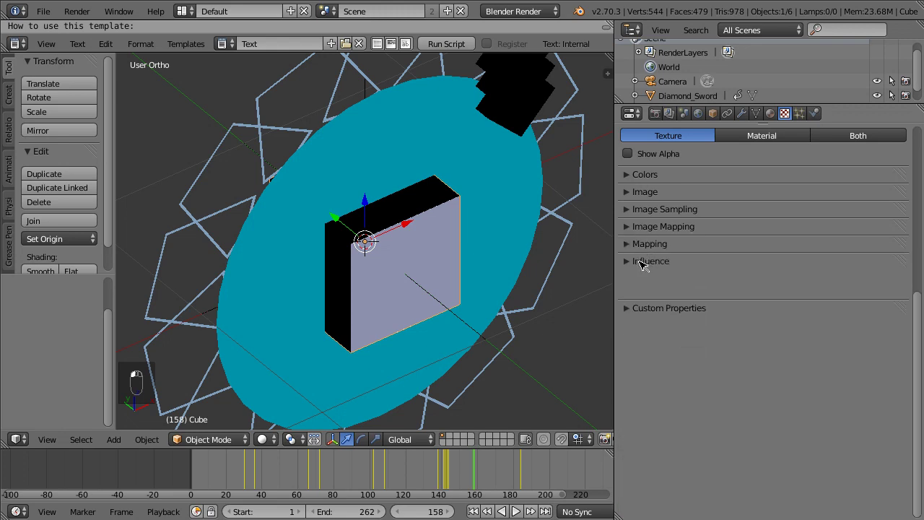
pyautogui.click(628, 193)
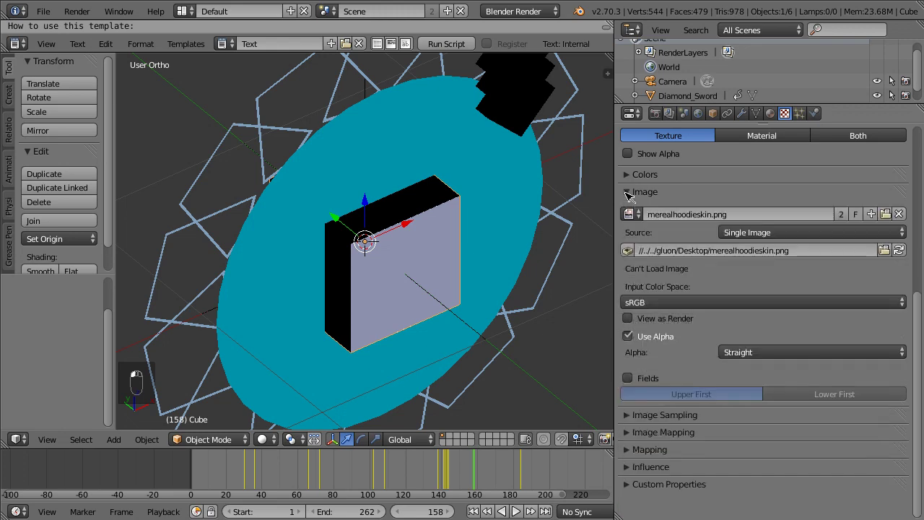
# - Load merealhoodieskin.png from the gluon/Desktop folder as the image of Texture.001 and widen the properties area to show its preview
pyautogui.click(887, 214)
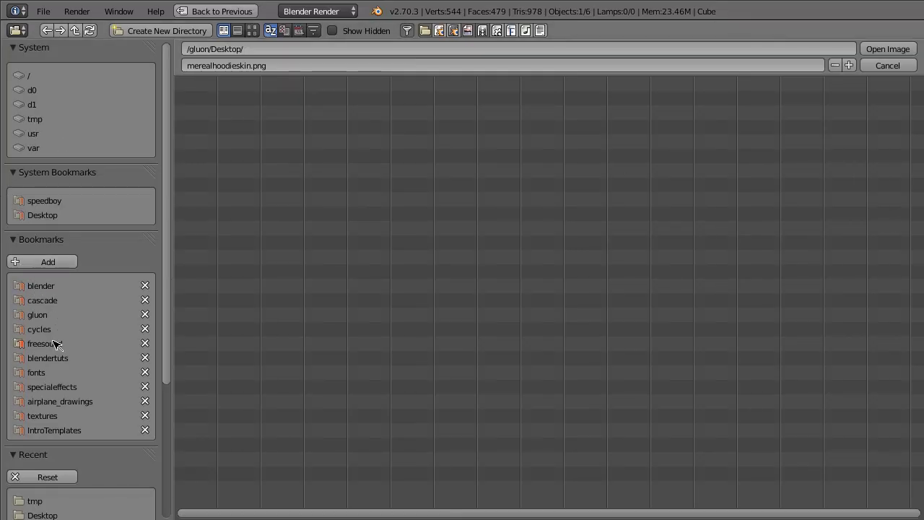
pyautogui.scroll(-1, 144, 437)
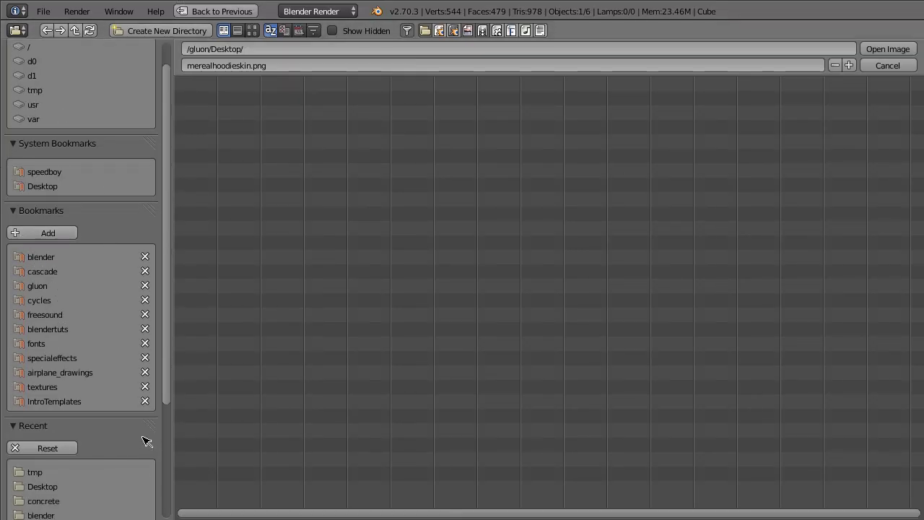
pyautogui.scroll(-3, 144, 435)
pyautogui.scroll(4, 94, 244)
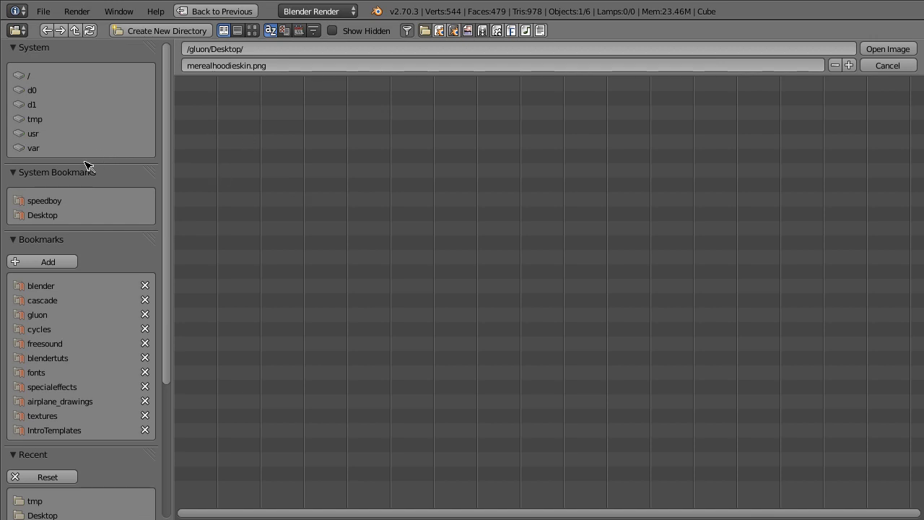
pyautogui.scroll(-5, 105, 278)
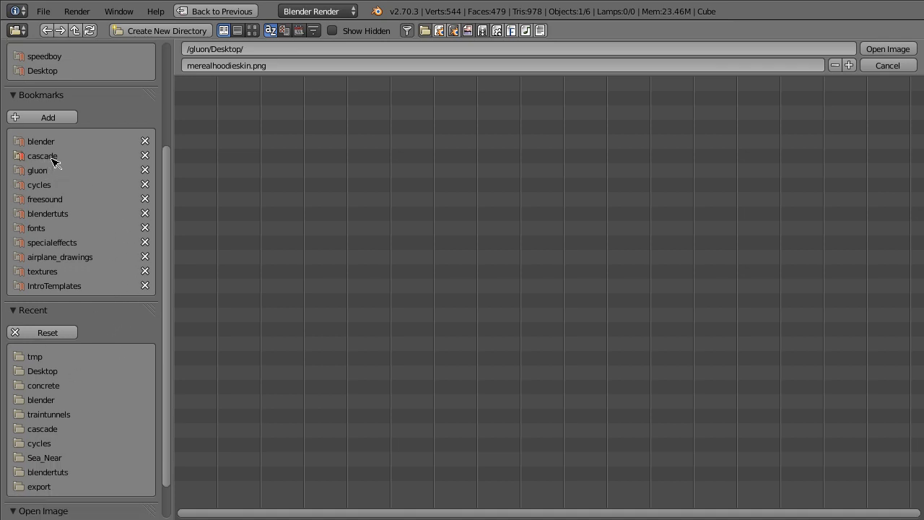
pyautogui.click(58, 171)
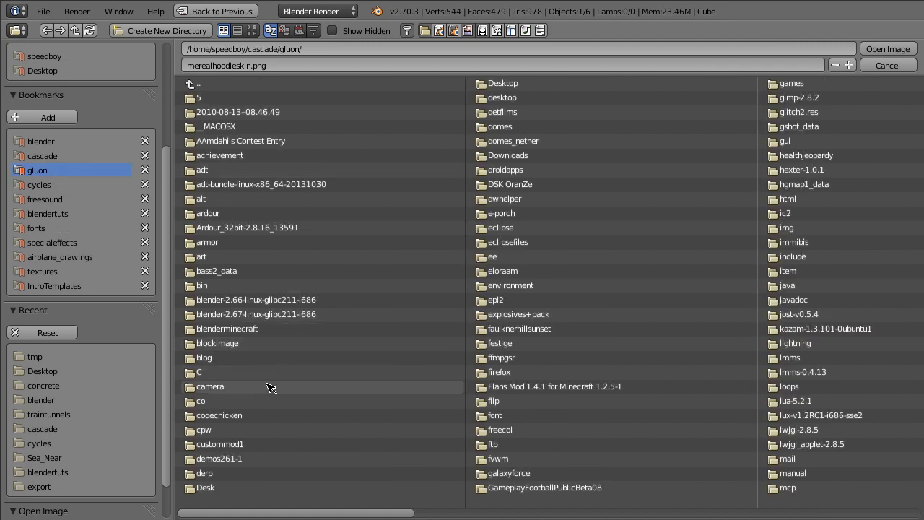
pyautogui.click(518, 85)
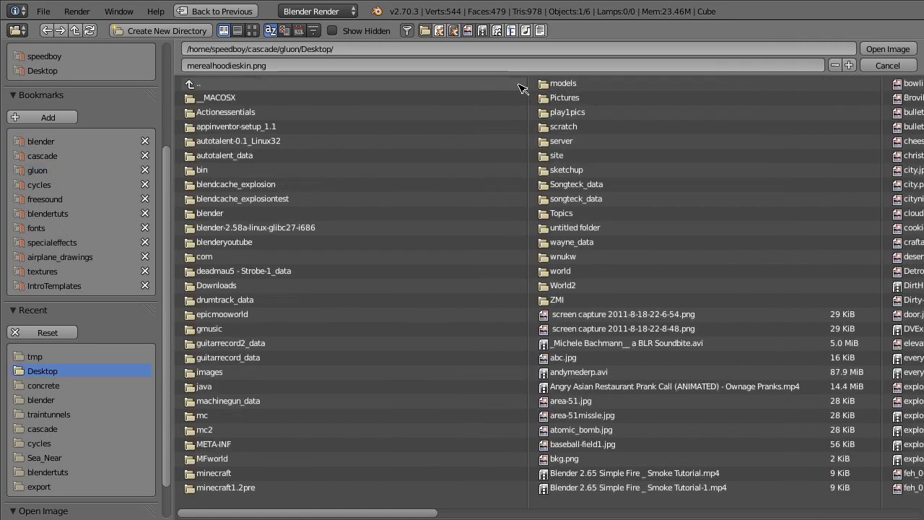
pyautogui.click(897, 49)
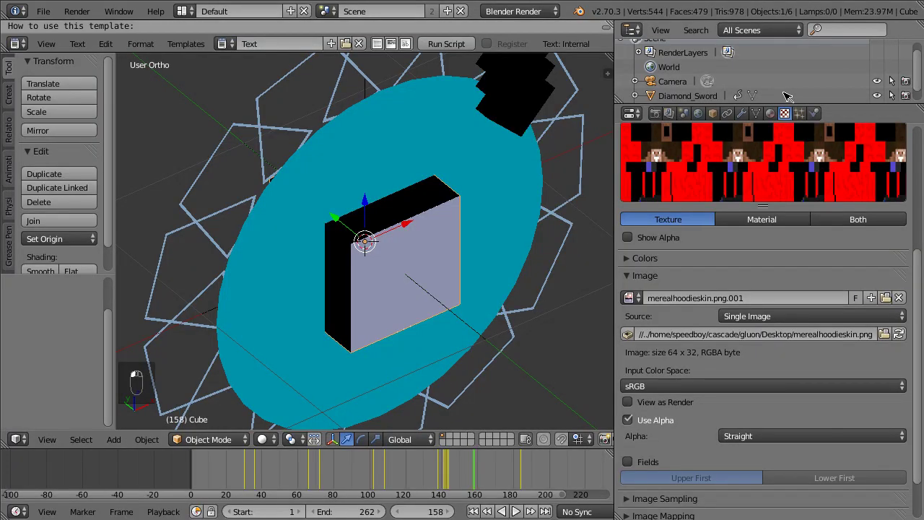
pyautogui.scroll(2, 785, 180)
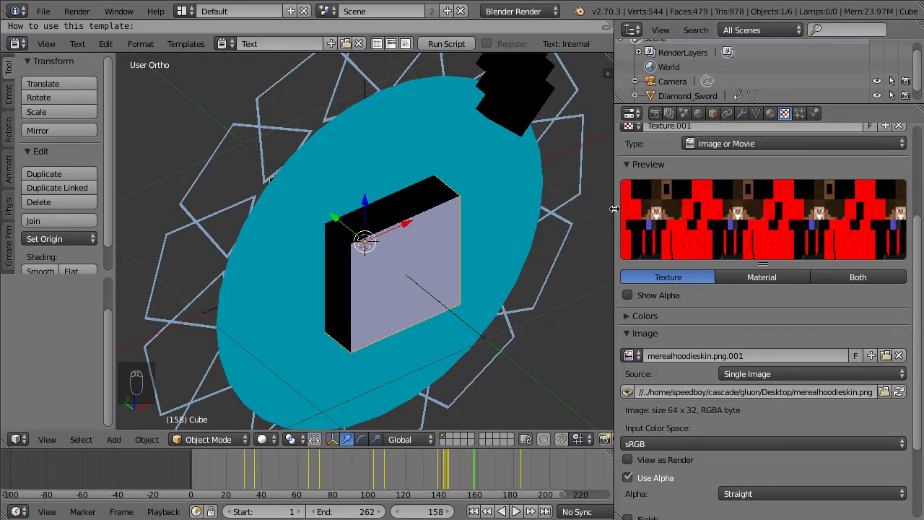
pyautogui.moveTo(615, 211); pyautogui.dragTo(420, 208)
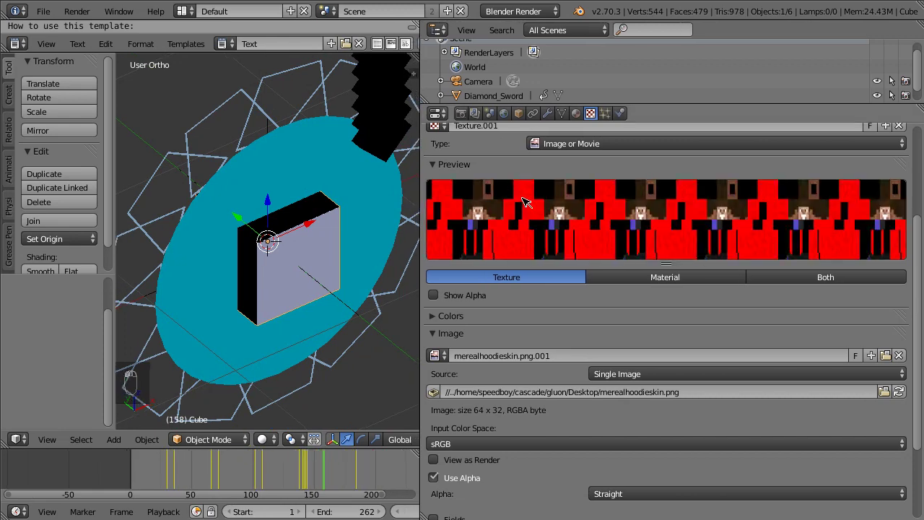
# - Switch to the UV Editing screen layout and display the loaded skin image in the image editor
pyautogui.click(183, 11)
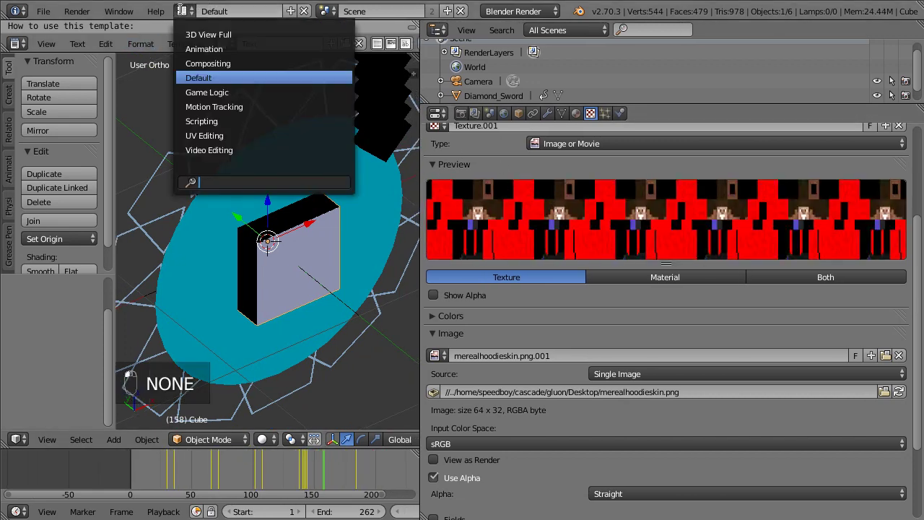
pyautogui.click(205, 136)
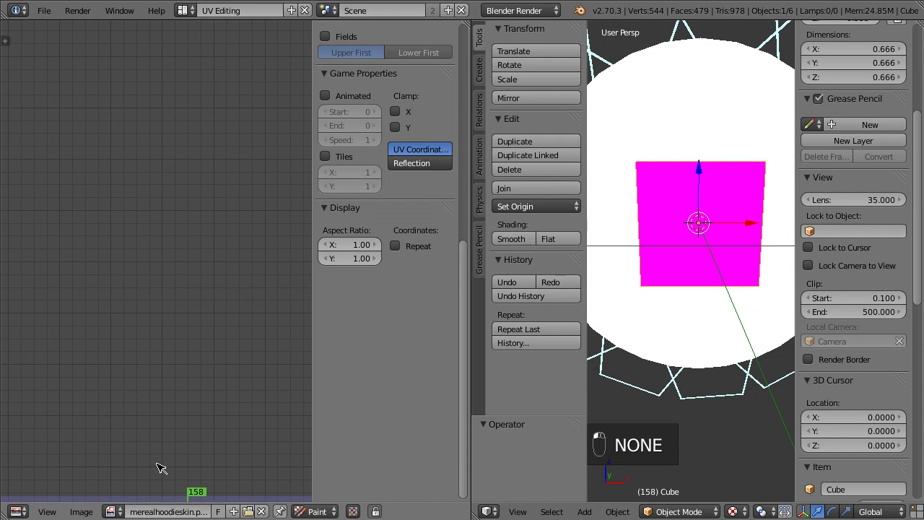
pyautogui.click(111, 511)
pyautogui.click(133, 386)
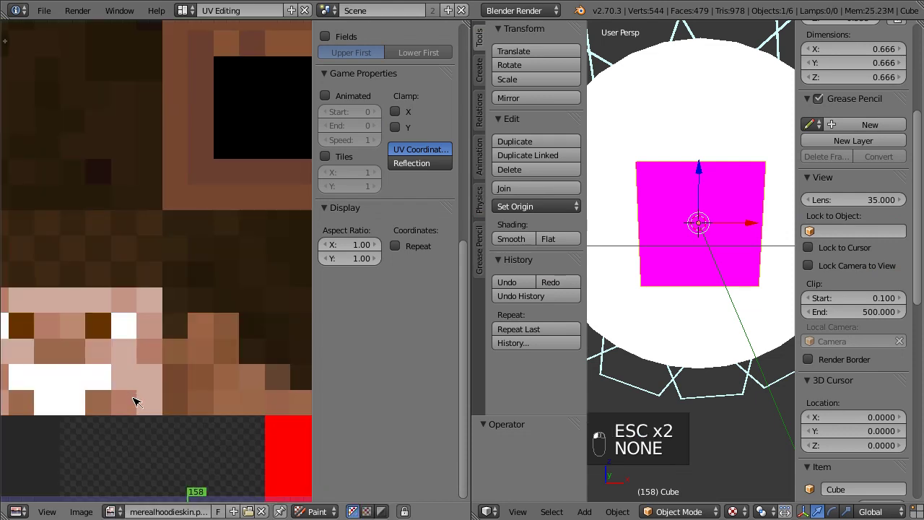
pyautogui.scroll(-4, 156, 351)
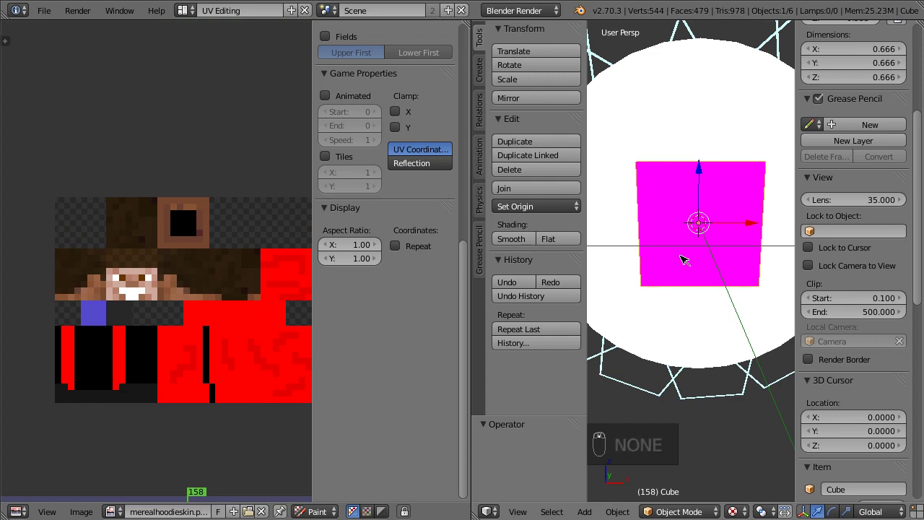
# - Enter Edit Mode on the cube and assign the loaded skin image to its selected front face
pyautogui.press('Tab')
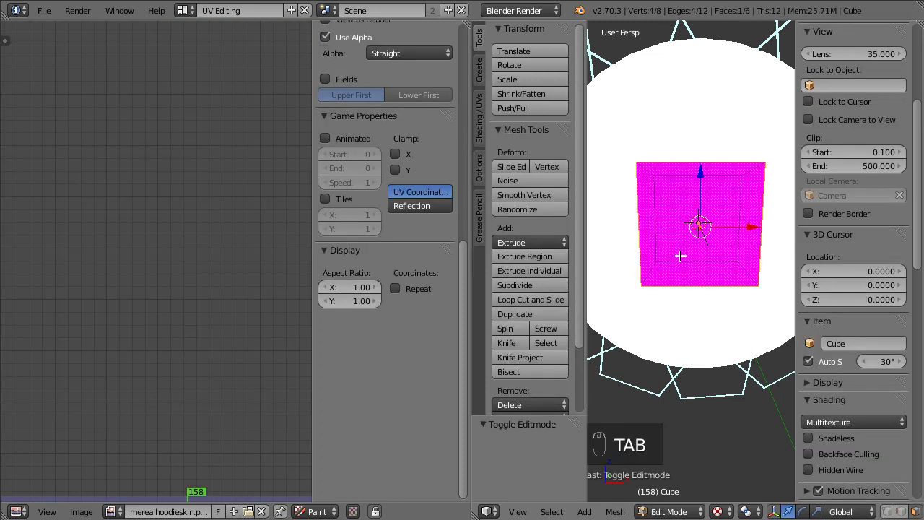
pyautogui.click(111, 511)
pyautogui.click(157, 387)
pyautogui.scroll(4, 107, 303)
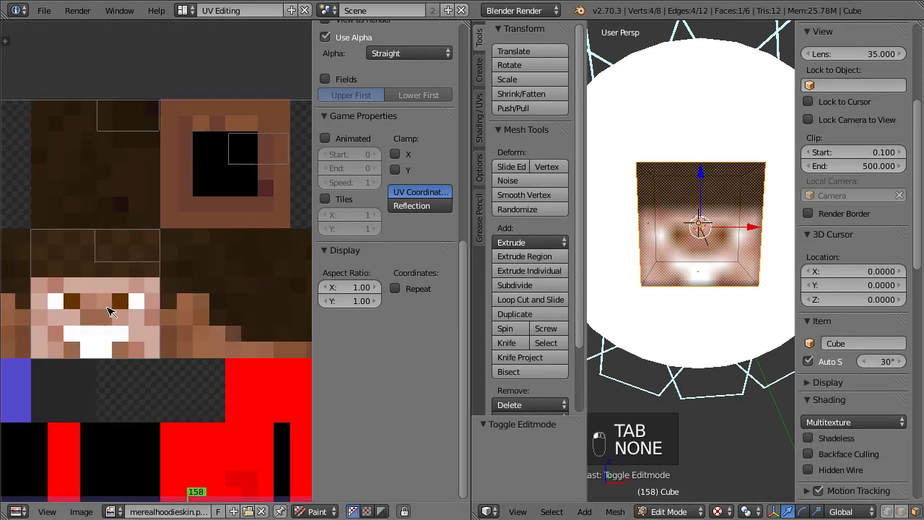
# - Examine how the cube's face UVs sit on the head area of the skin image and look over its other body parts
pyautogui.moveTo(701, 236); pyautogui.dragTo(743, 260, button='middle')
pyautogui.scroll(-4, 173, 282)
pyautogui.scroll(-2, 173, 282)
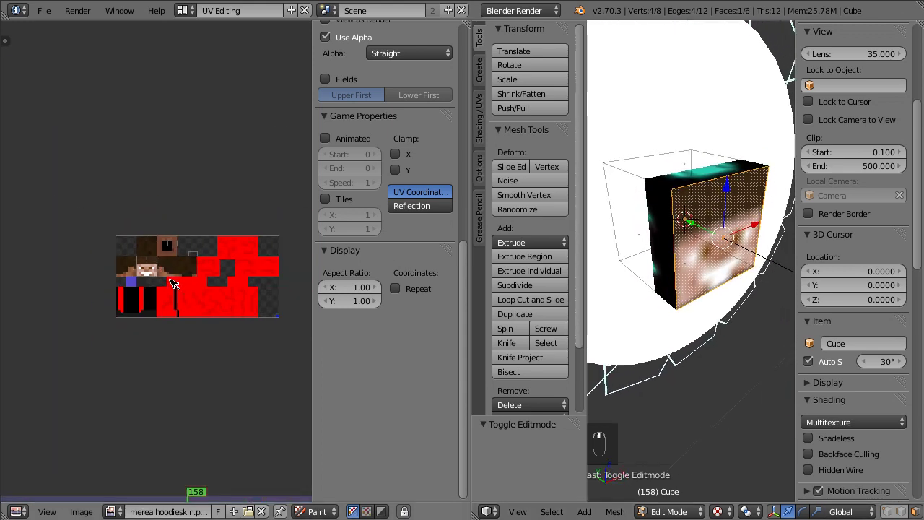
pyautogui.scroll(7, 173, 285)
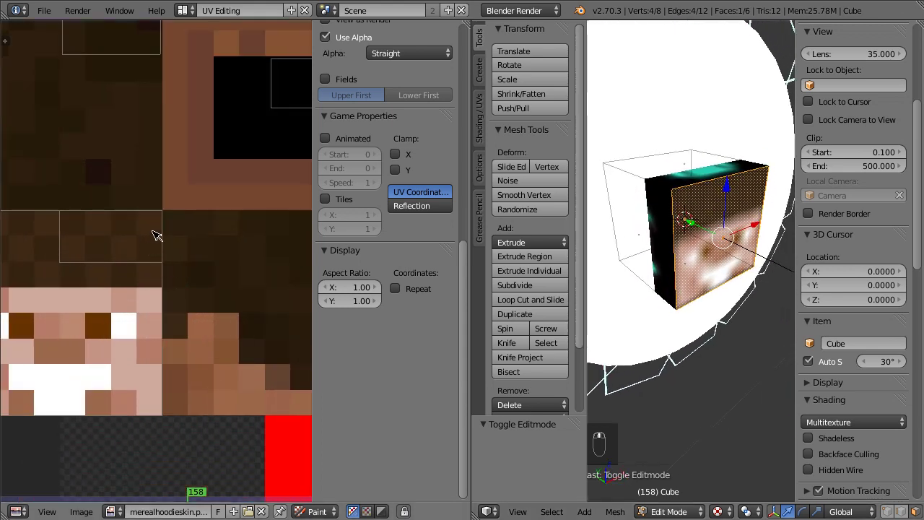
pyautogui.moveTo(159, 248); pyautogui.dragTo(260, 212, button='middle')
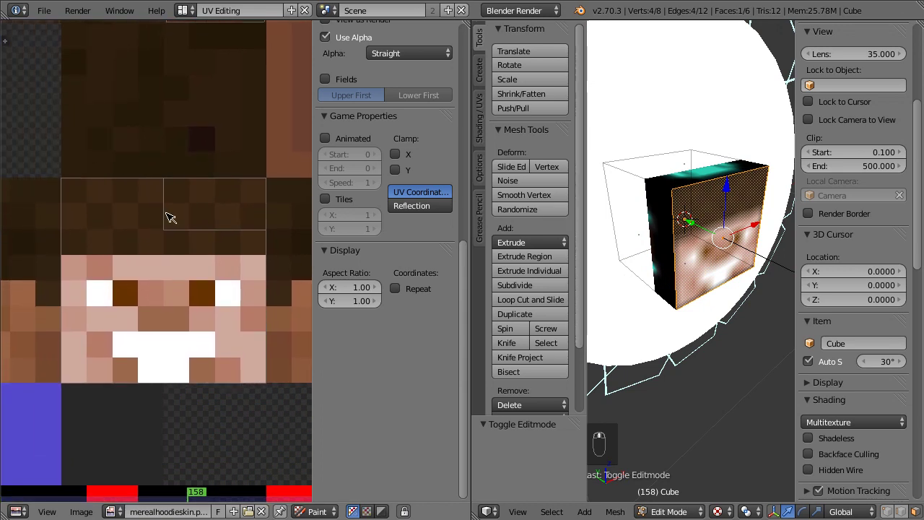
pyautogui.scroll(-4, 170, 218)
pyautogui.moveTo(170, 218); pyautogui.dragTo(128, 235, button='middle')
pyautogui.scroll(-1, 115, 192)
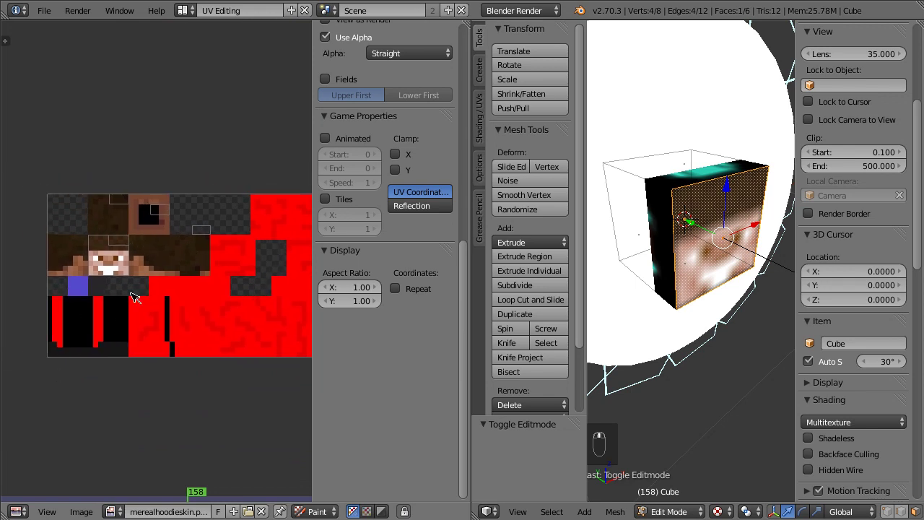
pyautogui.scroll(5, 93, 287)
pyautogui.moveTo(93, 286); pyautogui.dragTo(106, 333, button='middle')
pyautogui.scroll(-5, 107, 333)
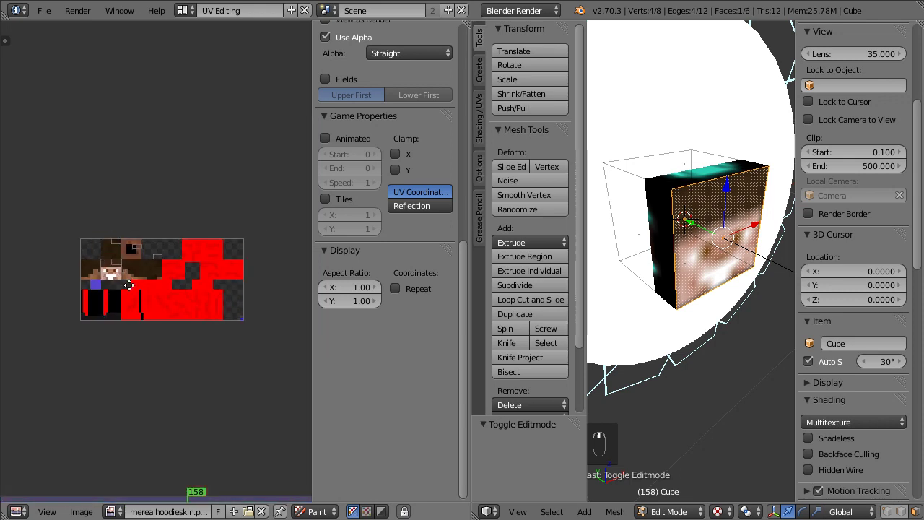
pyautogui.moveTo(122, 283); pyautogui.dragTo(257, 291, button='middle')
pyautogui.scroll(6, 110, 257)
pyautogui.moveTo(244, 376); pyautogui.dragTo(112, 230, button='middle')
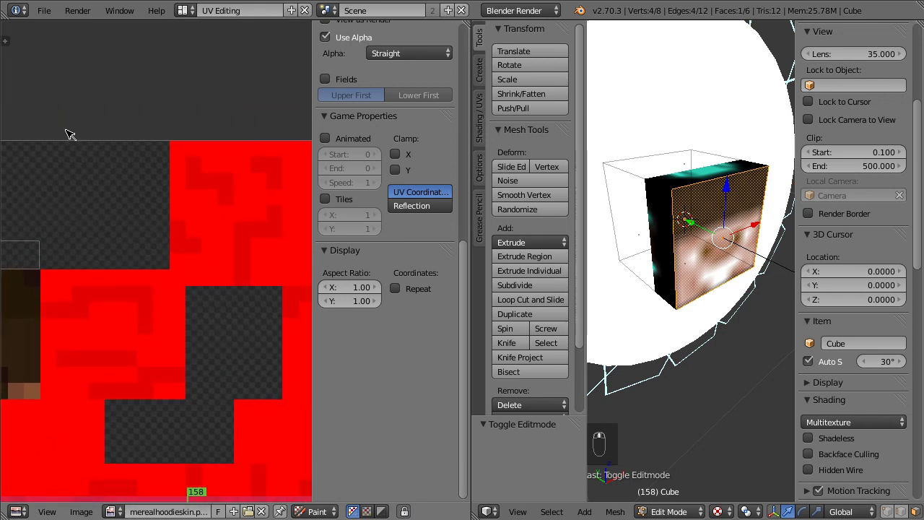
pyautogui.moveTo(144, 276); pyautogui.dragTo(137, 295, button='middle')
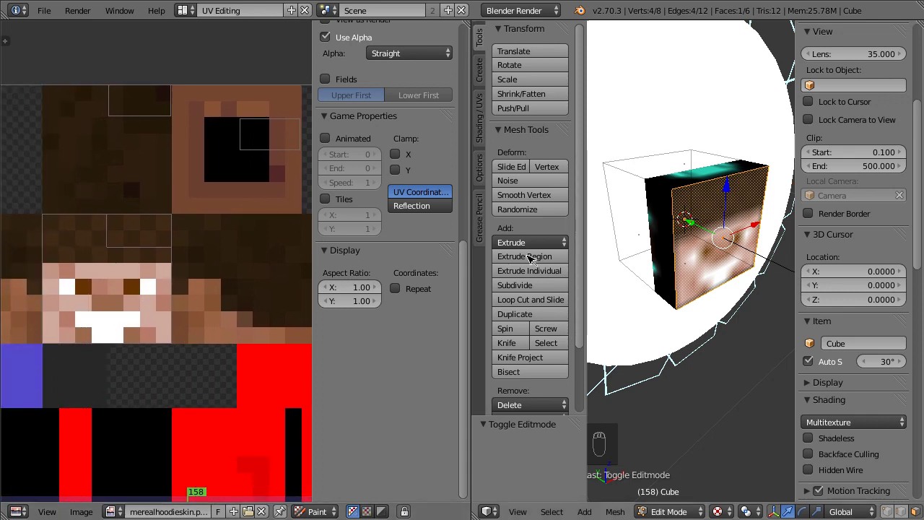
# - Return the cube to Object Mode and inspect its skin-textured face in the 3D view
pyautogui.press('Tab')
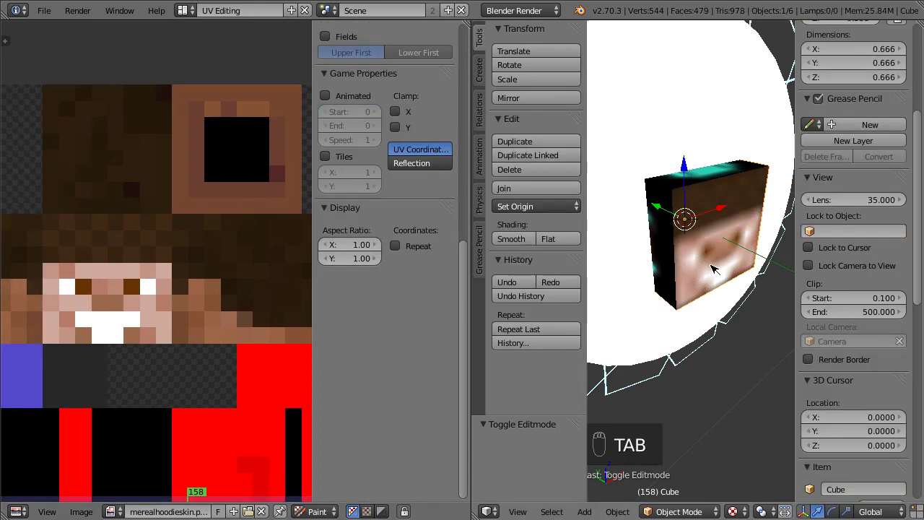
pyautogui.moveTo(713, 269); pyautogui.dragTo(711, 223, button='middle')
pyautogui.scroll(5, 865, 127)
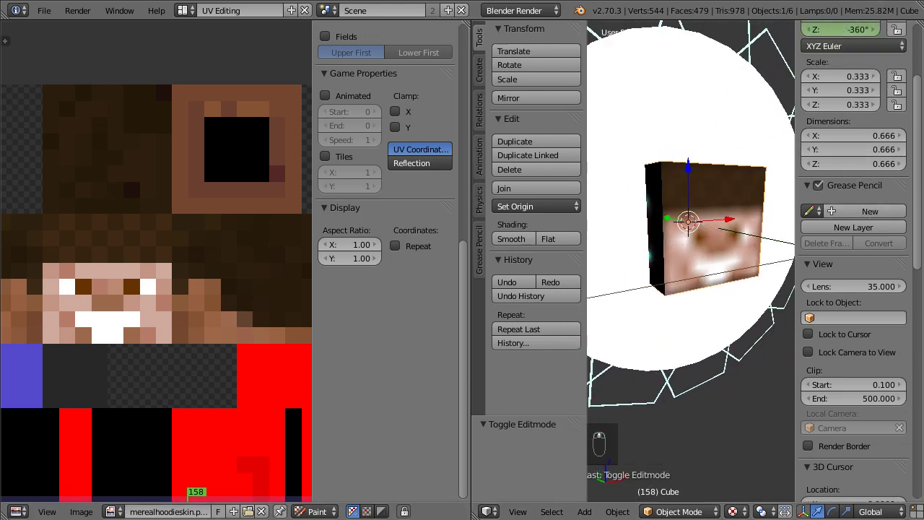
# - Go back to the Default screen layout and open the material settings of the cube's Head material
pyautogui.click(183, 10)
pyautogui.click(209, 76)
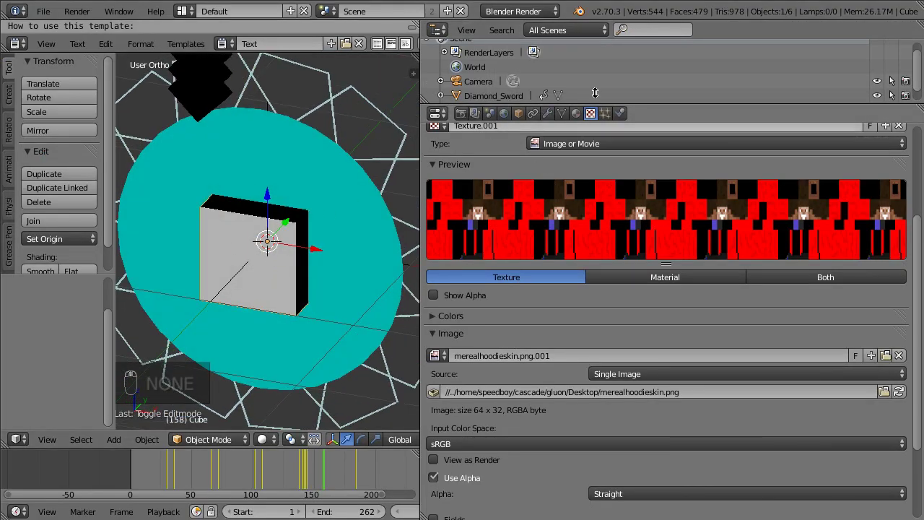
pyautogui.click(577, 114)
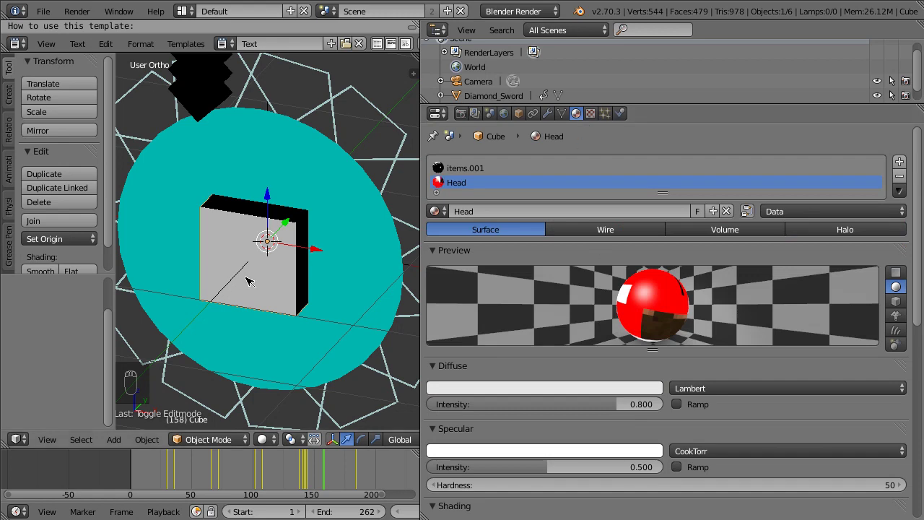
# - Render the current frame and enlarge the image area to view the head inside the rings
pyautogui.press('F12')
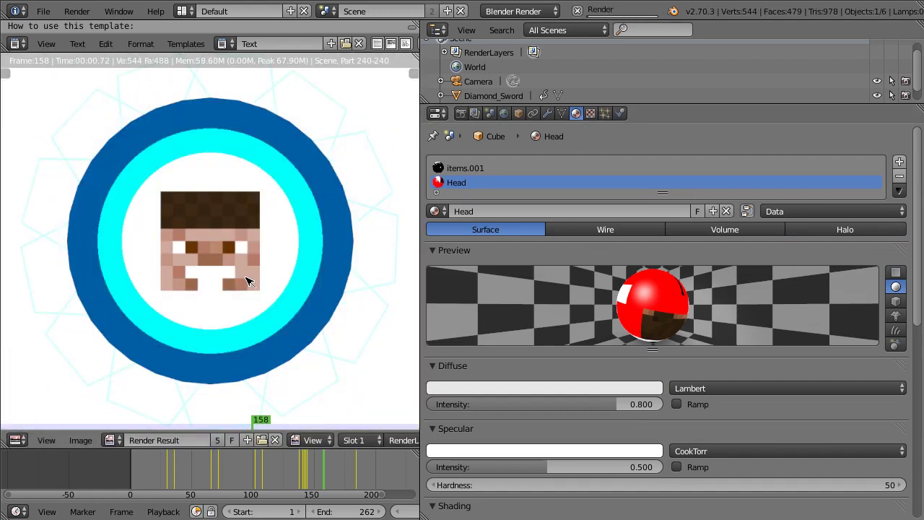
pyautogui.scroll(3, 249, 278)
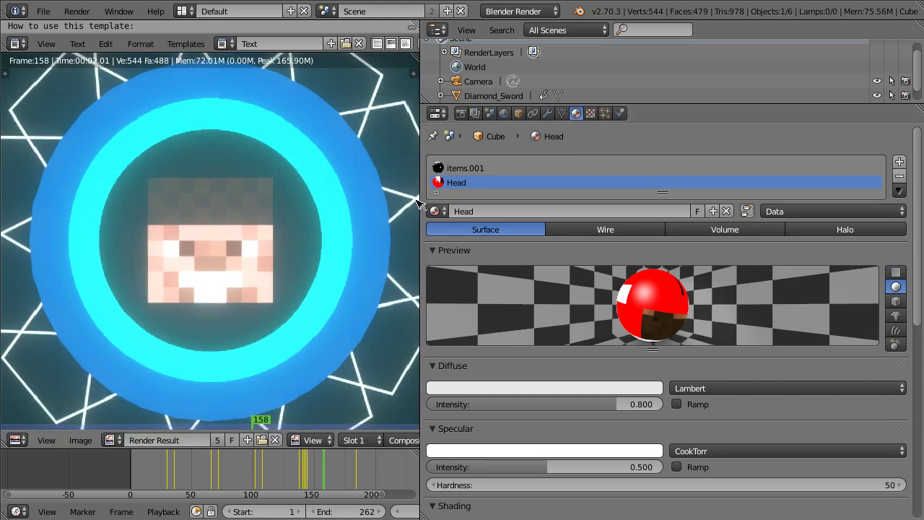
pyautogui.moveTo(421, 203); pyautogui.dragTo(754, 157)
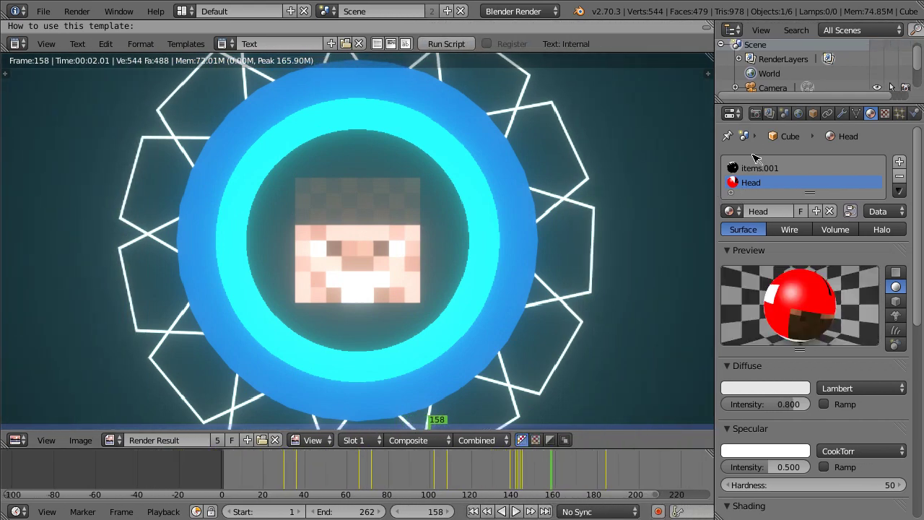
# - Open the render settings and collapse the Dimensions and Anti-Aliasing sections, keeping Output expanded
pyautogui.click(755, 114)
pyautogui.scroll(-5, 758, 144)
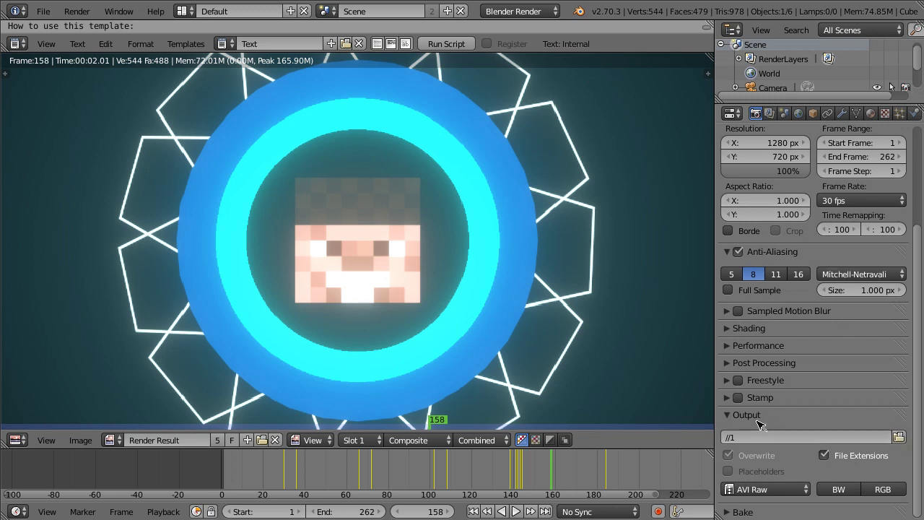
pyautogui.scroll(3, 754, 176)
pyautogui.click(738, 175)
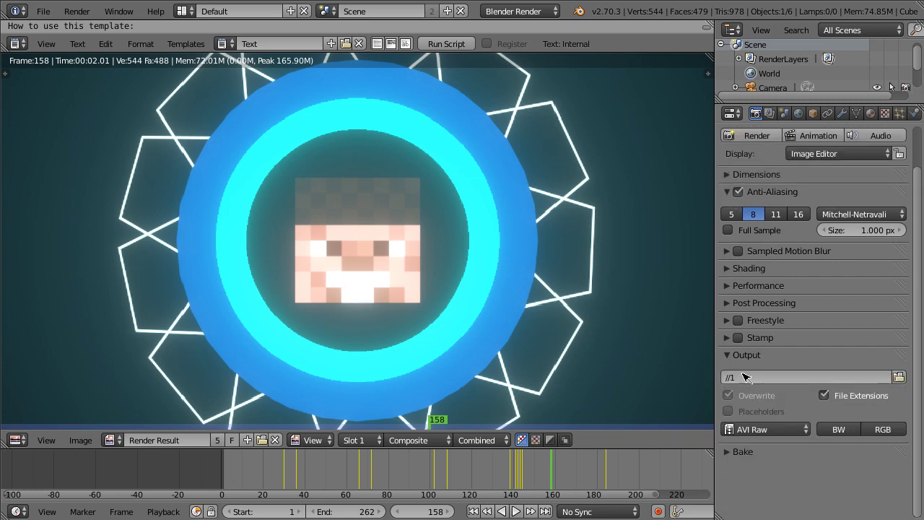
pyautogui.click(730, 193)
pyautogui.click(731, 312)
pyautogui.click(731, 312)
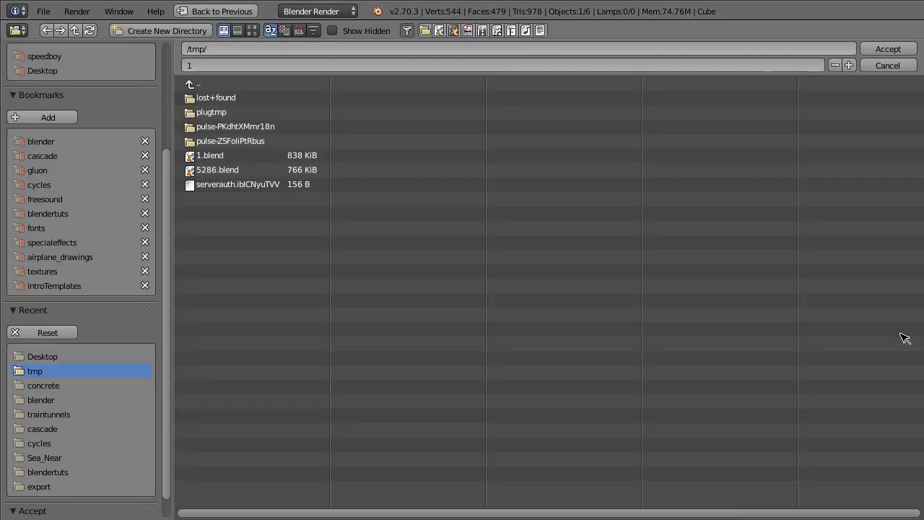
# - Set the render output file to introvideo in the /tmp/ folder
pyautogui.click(900, 335)
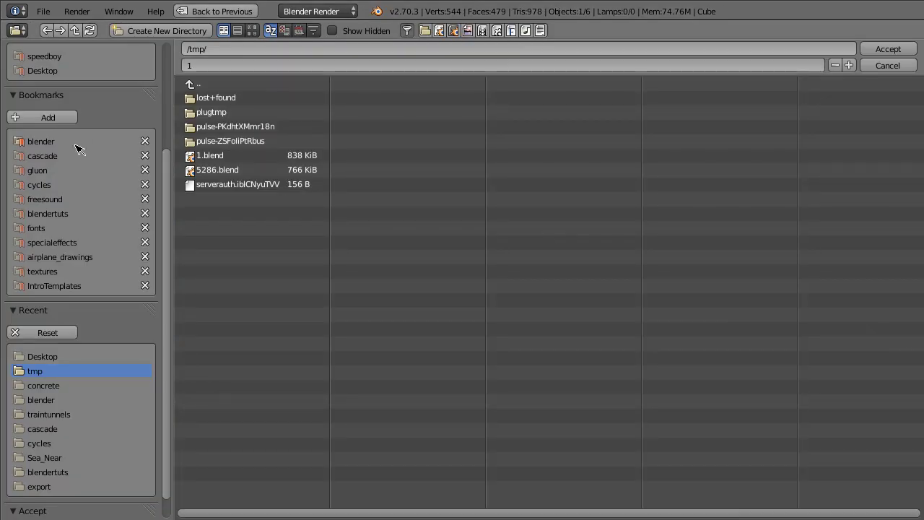
pyautogui.click(193, 64)
pyautogui.write('introvideo')
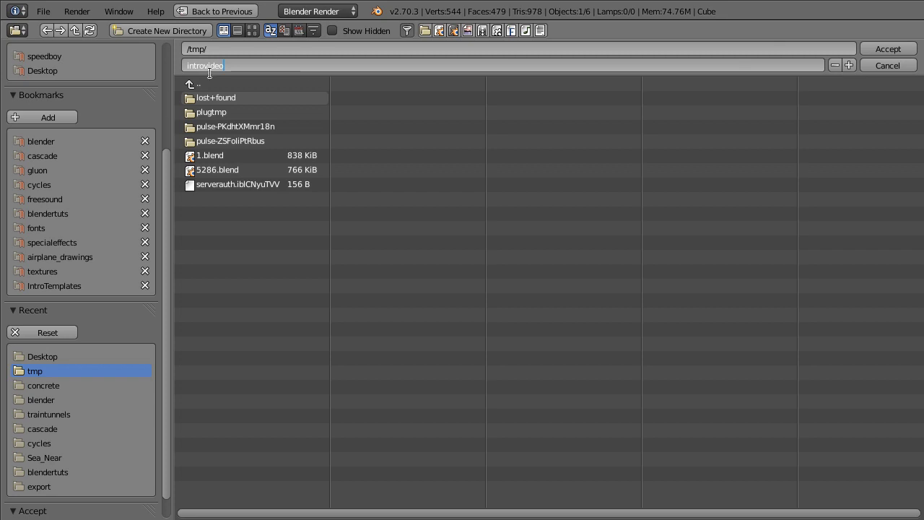
pyautogui.click(888, 48)
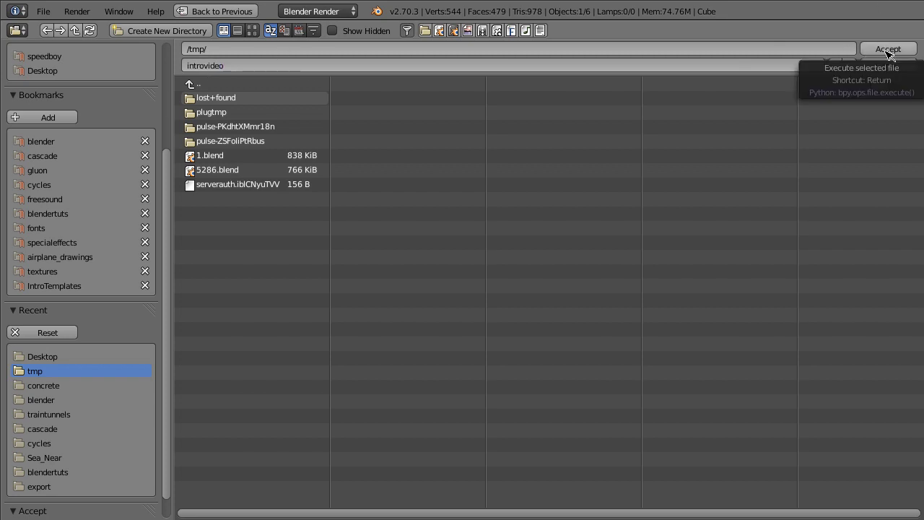
# - Accept introvideo in the /tmp/ folder as the render output file and choose AVI Raw as the file format
pyautogui.click(888, 49)
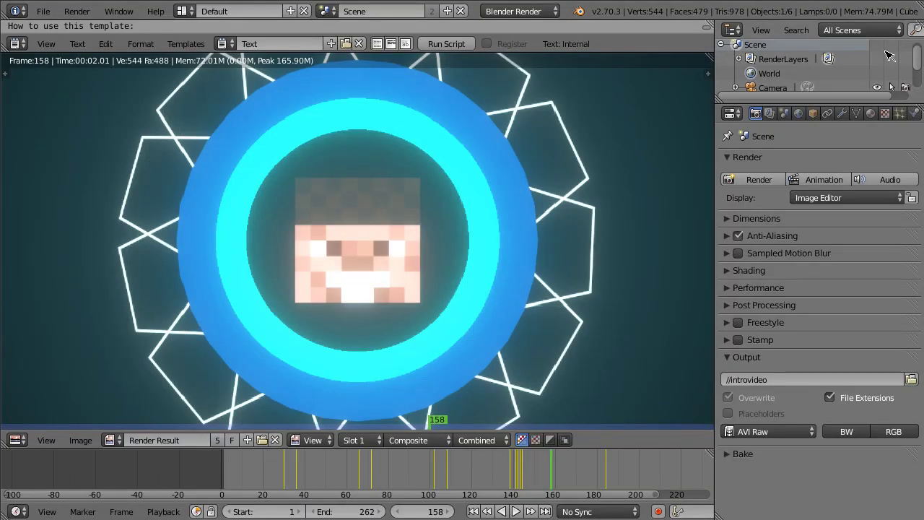
pyautogui.click(811, 432)
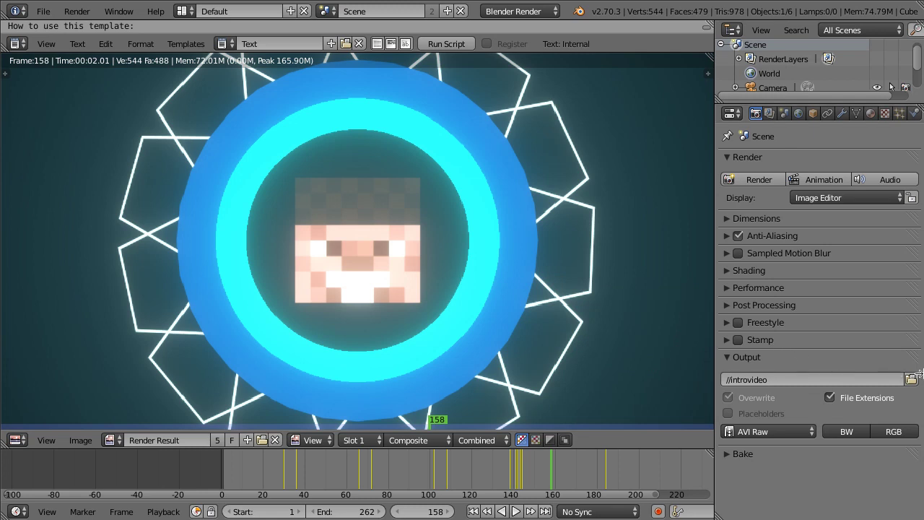
pyautogui.click(43, 11)
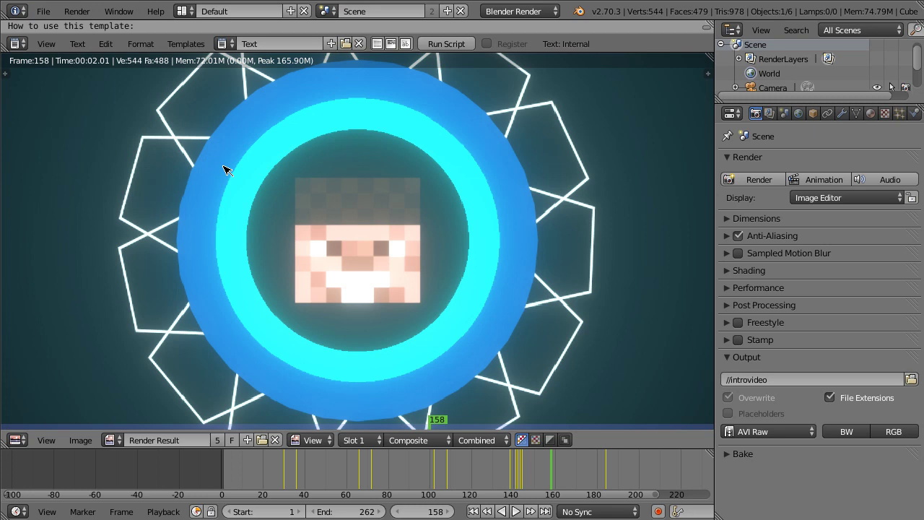
# - Move the timeline to frame 0 and start rendering the full animation
pyautogui.moveTo(553, 465); pyautogui.dragTo(160, 417)
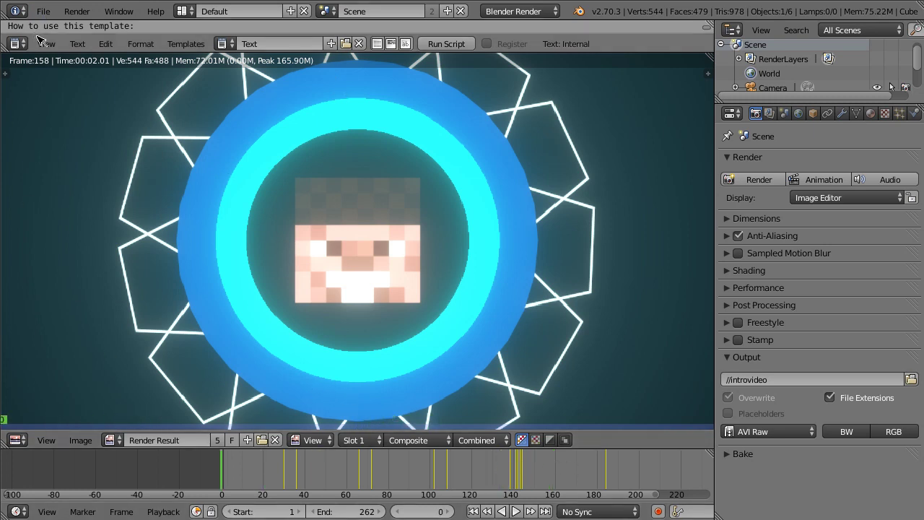
pyautogui.click(77, 13)
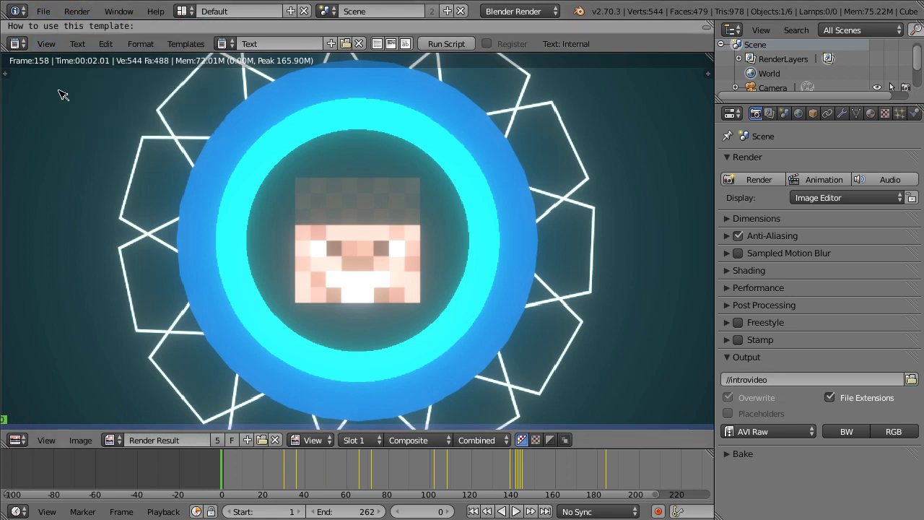
pyautogui.click(77, 11)
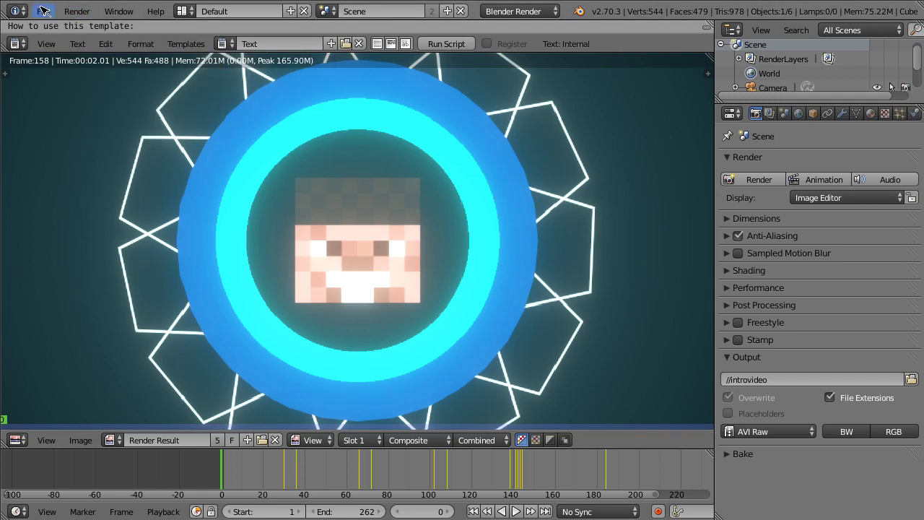
pyautogui.click(92, 14)
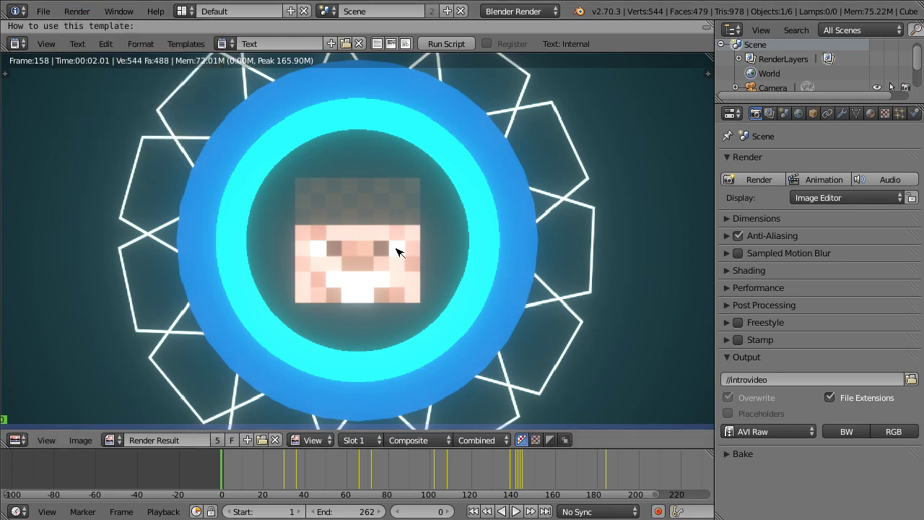
pyautogui.hotkey('ctrl', 'F12')
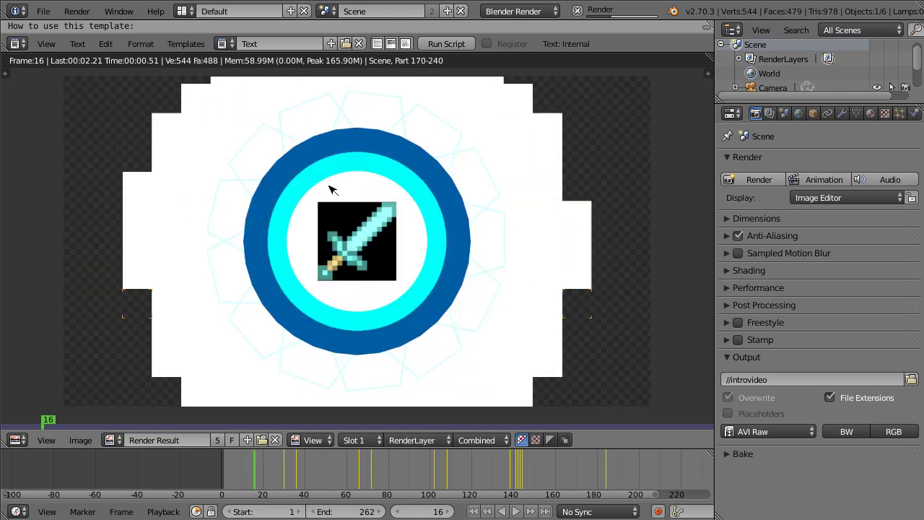
# - Stop the animation render and return from the render result to the 3D view
pyautogui.press('Escape')
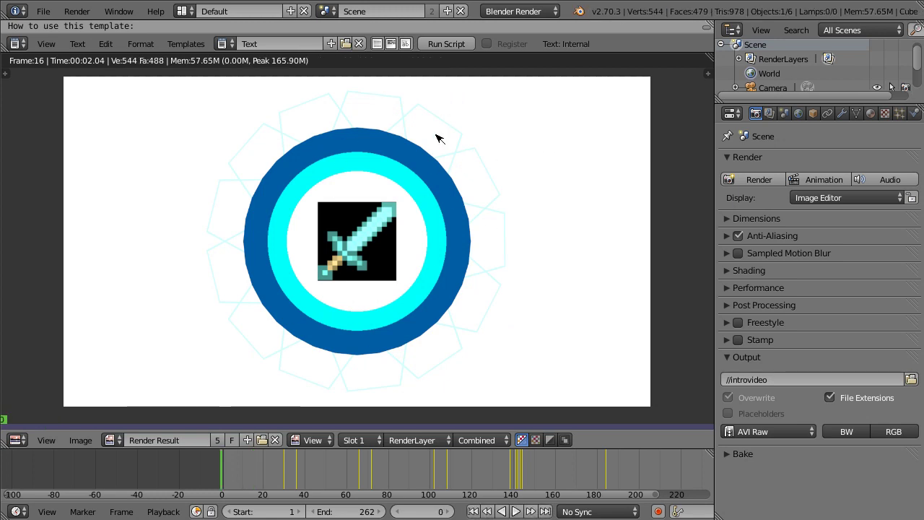
pyautogui.press('Escape')
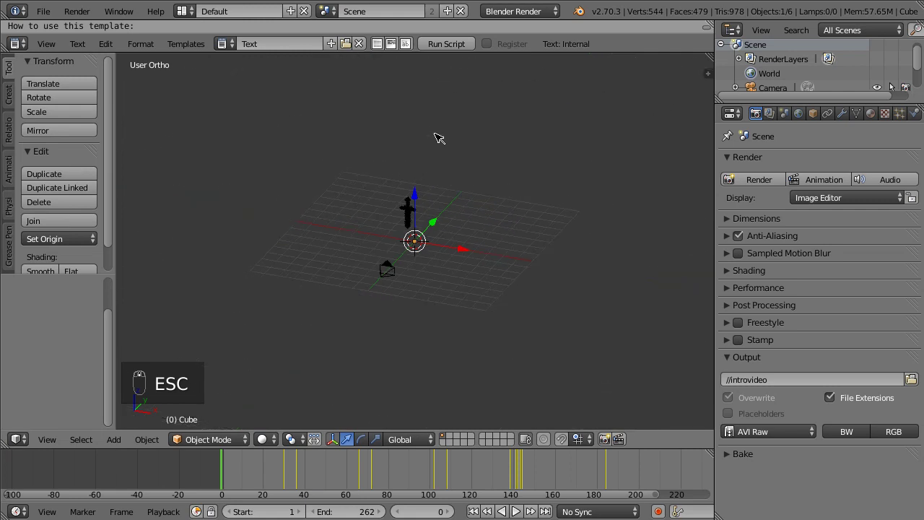
pyautogui.moveTo(498, 186); pyautogui.dragTo(441, 202, button='middle')
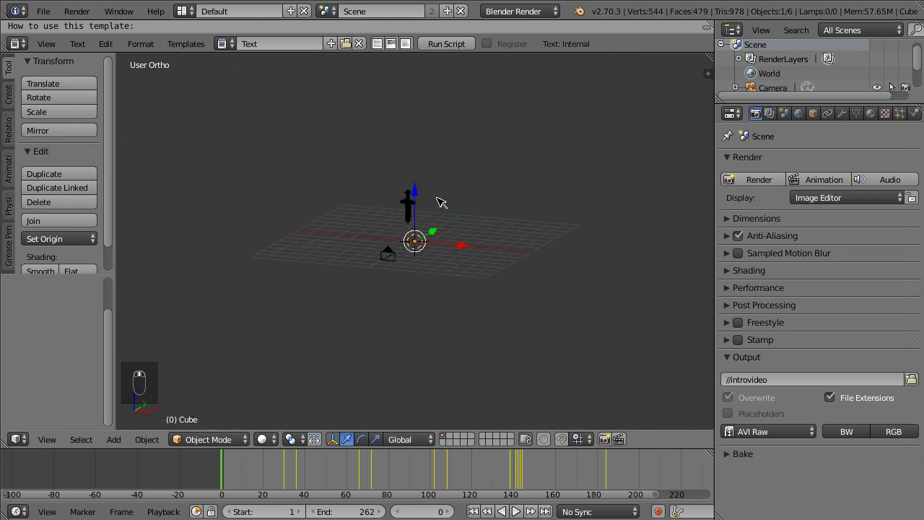
# - Save the blend file and switch to the Video Editing screen layout
pyautogui.click(44, 11)
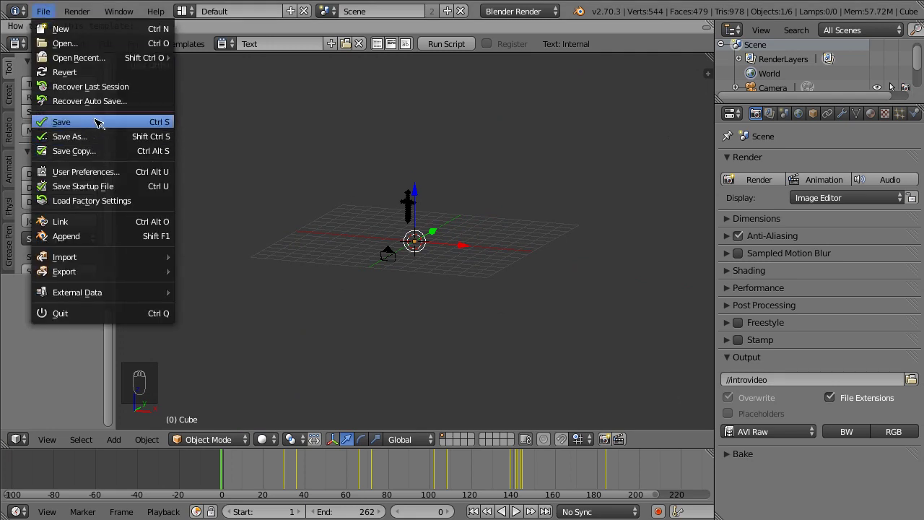
pyautogui.click(98, 125)
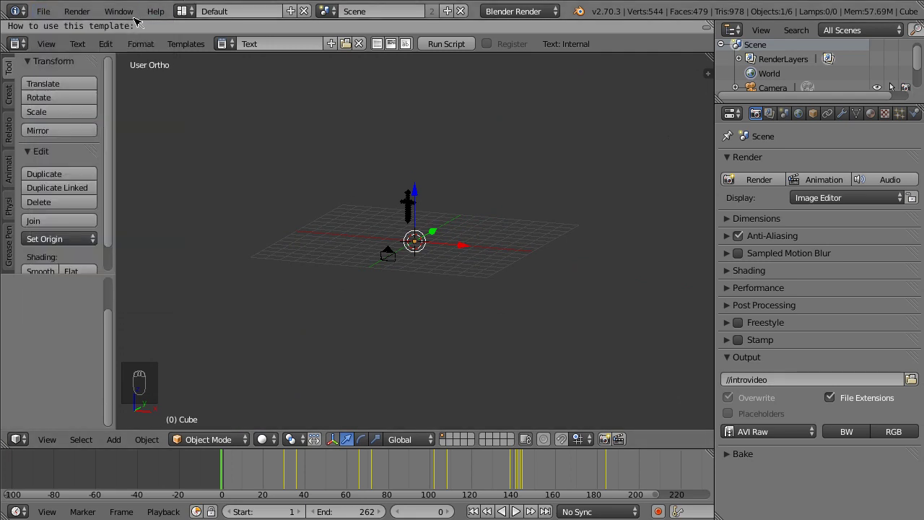
pyautogui.click(185, 10)
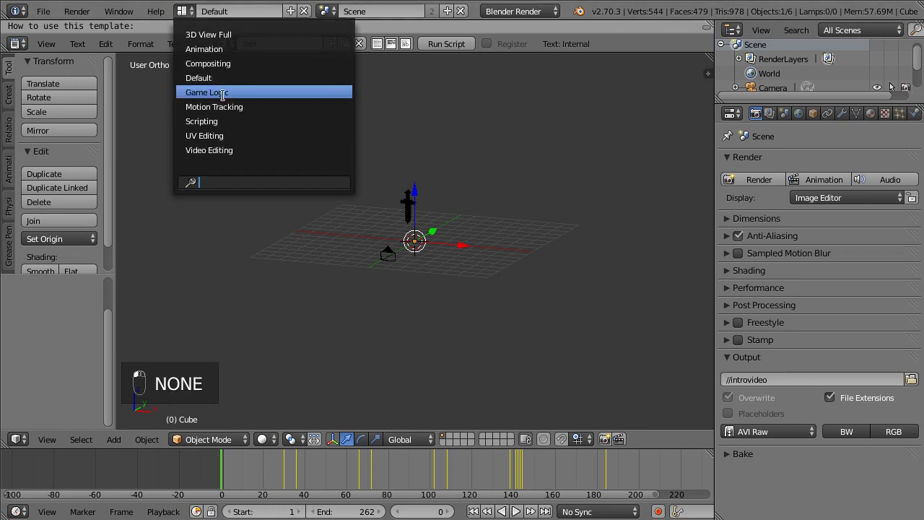
pyautogui.click(230, 150)
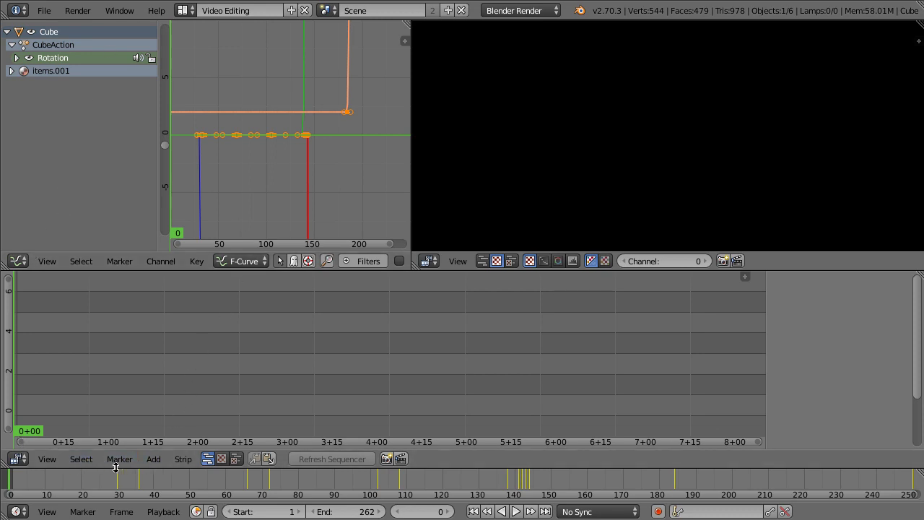
# - Add introvideo0001-0262.avi from the /tmp/ folder to the sequencer as a movie strip
pyautogui.click(153, 459)
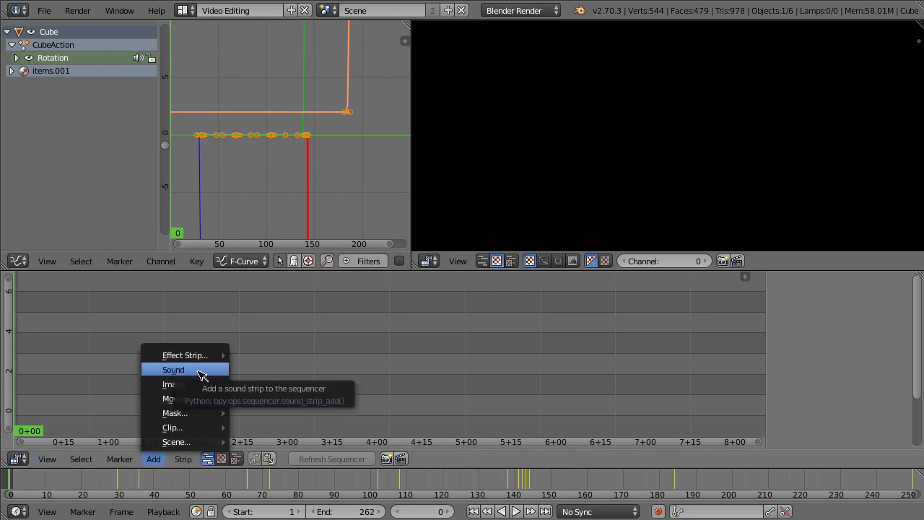
pyautogui.moveTo(212, 354)
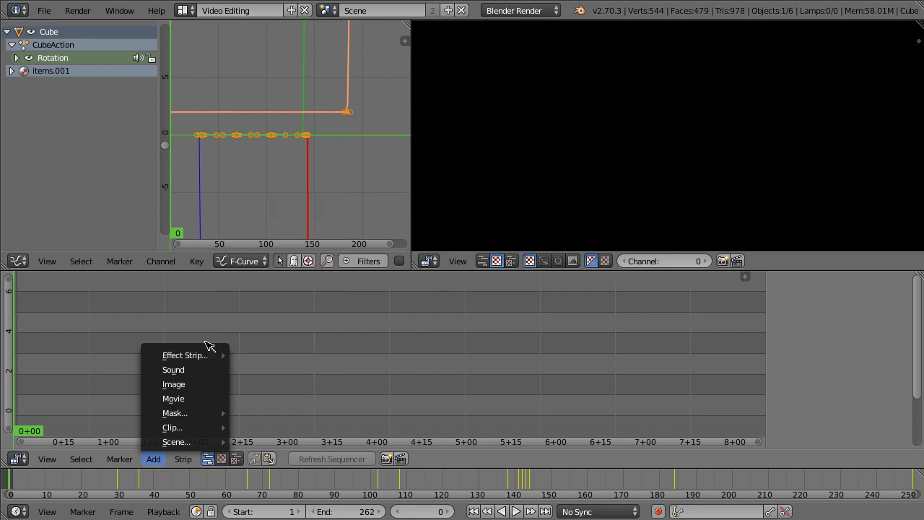
pyautogui.click(207, 398)
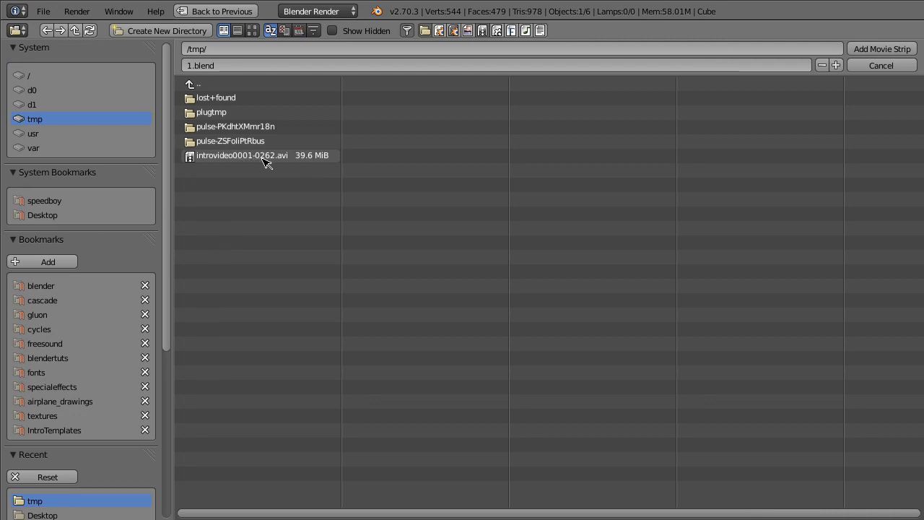
pyautogui.click(286, 160)
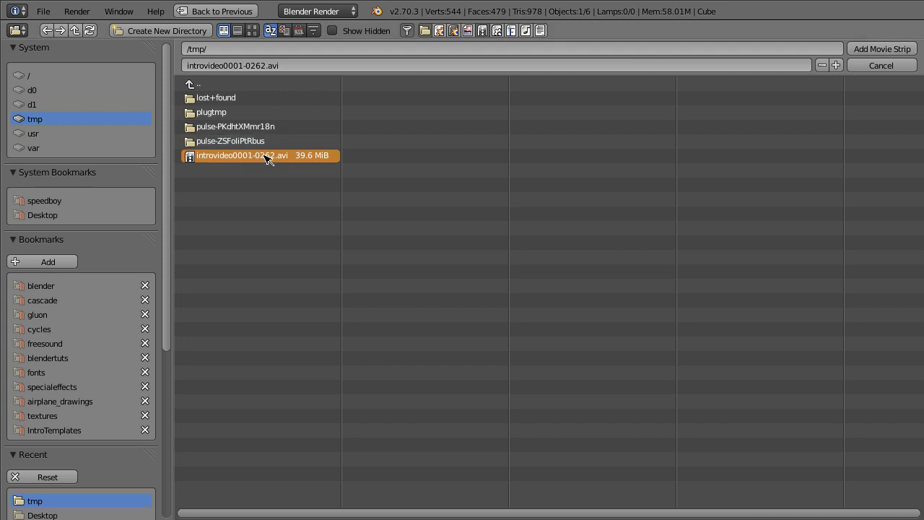
pyautogui.click(879, 49)
# - Extend the end of the introvideo movie strip to a length of 41 frames
pyautogui.keyDown('ctrl'); pyautogui.hscroll(2, 39, 405); pyautogui.keyUp('ctrl')
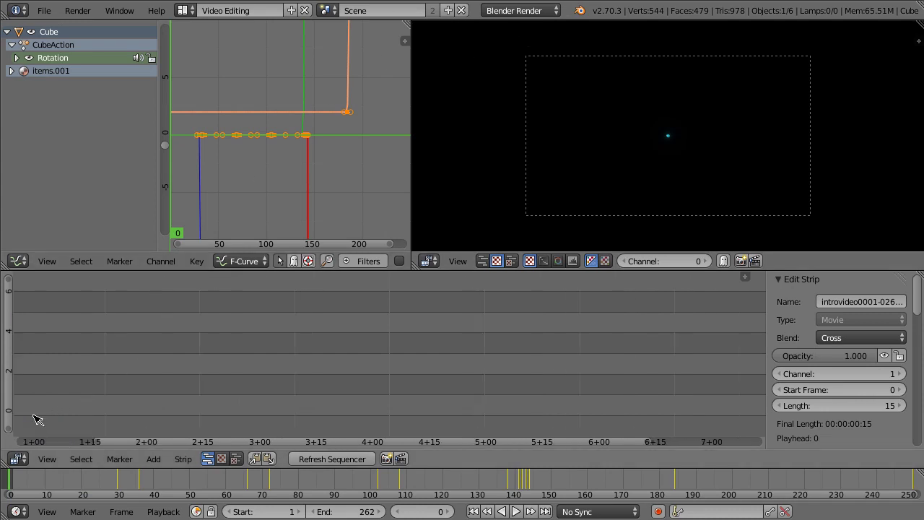
pyautogui.keyDown('ctrl'); pyautogui.hscroll(-3, 38, 405); pyautogui.keyUp('ctrl')
pyautogui.moveTo(188, 380); pyautogui.dragTo(254, 404)
pyautogui.moveTo(245, 404); pyautogui.dragTo(348, 375, button='right')
# - Scrub through the movie strip and play it back from the start to preview the rendered intro
pyautogui.click(231, 353)
pyautogui.moveTo(231, 352); pyautogui.dragTo(238, 312)
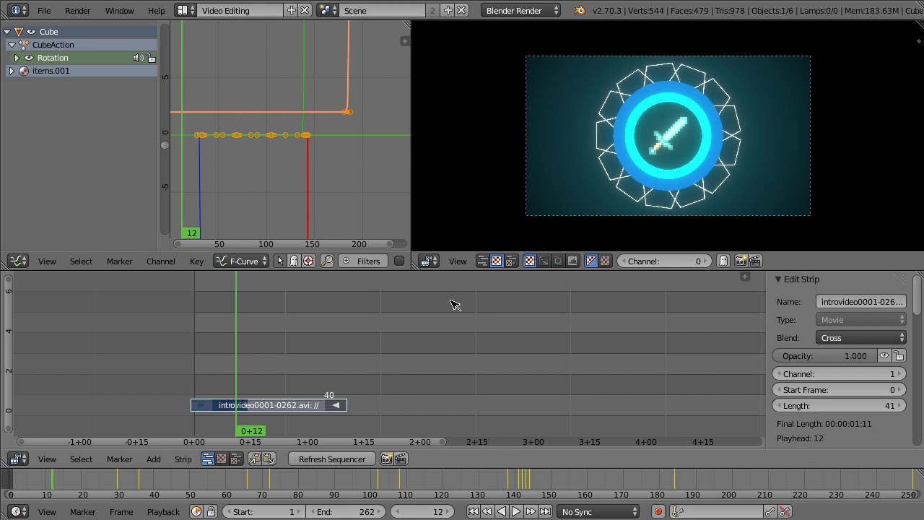
pyautogui.moveTo(258, 354); pyautogui.dragTo(157, 335)
pyautogui.hotkey('alt', 'a')
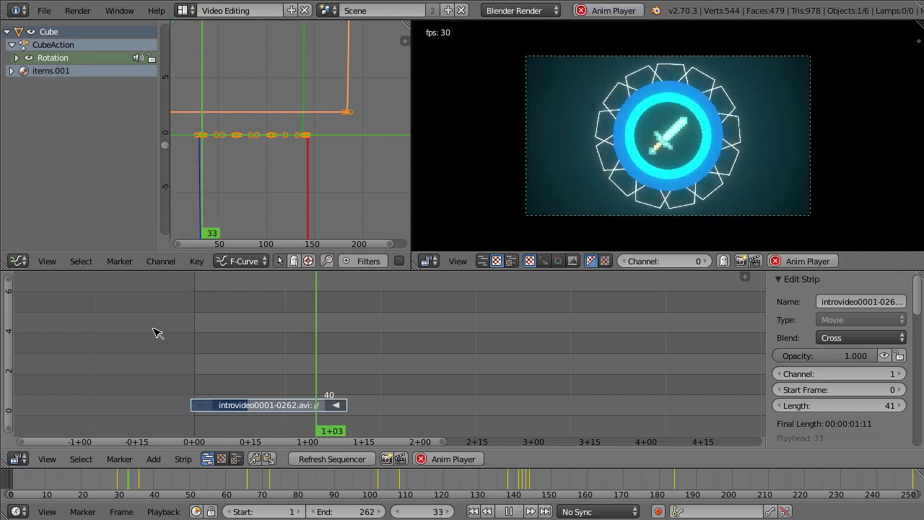
pyautogui.press('Escape')
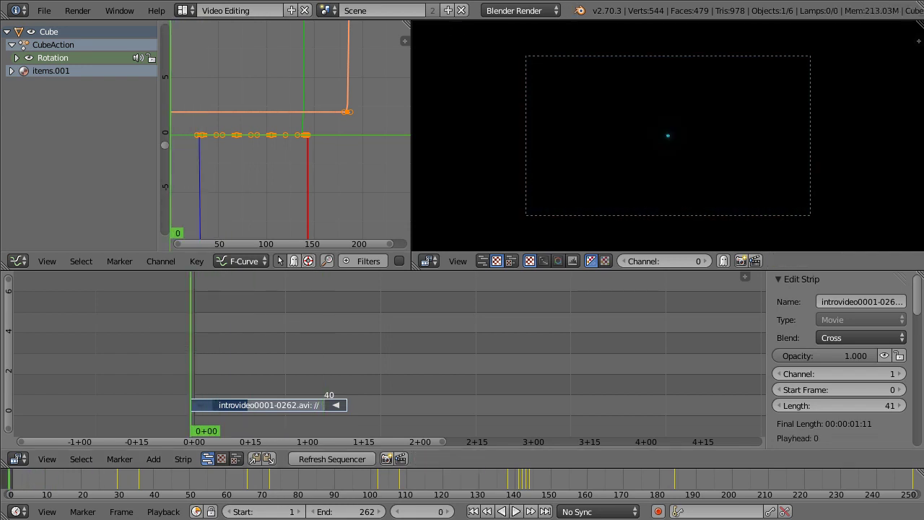